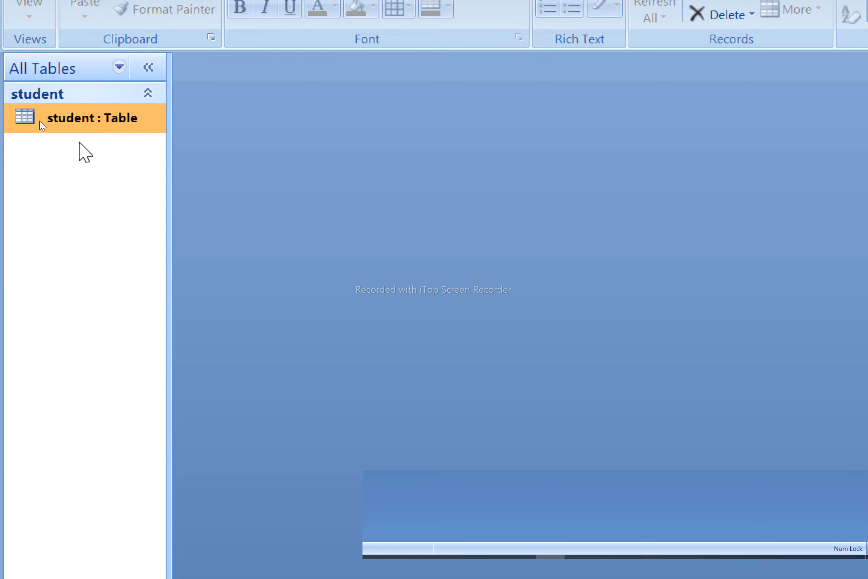
- Open the student table in Design view and enter 9999 as the roll no input mask
right_click(82, 117)
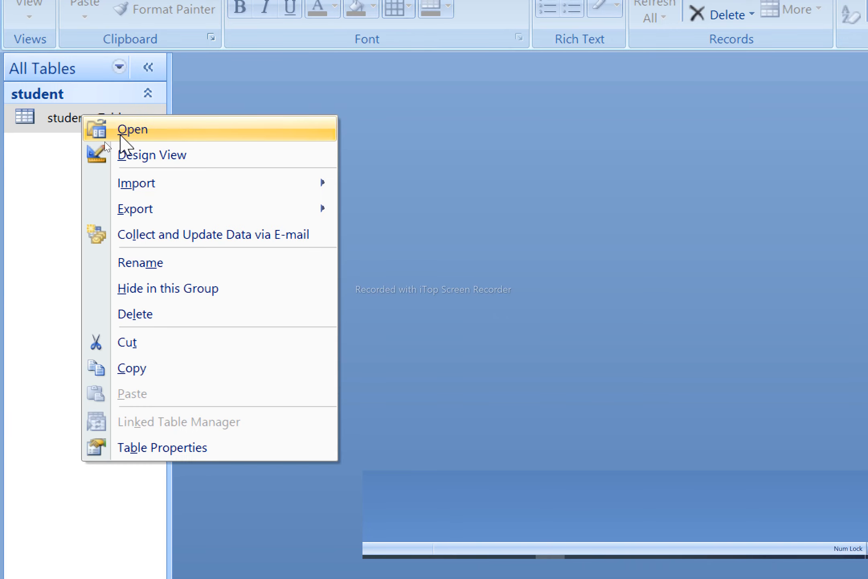
click(233, 152)
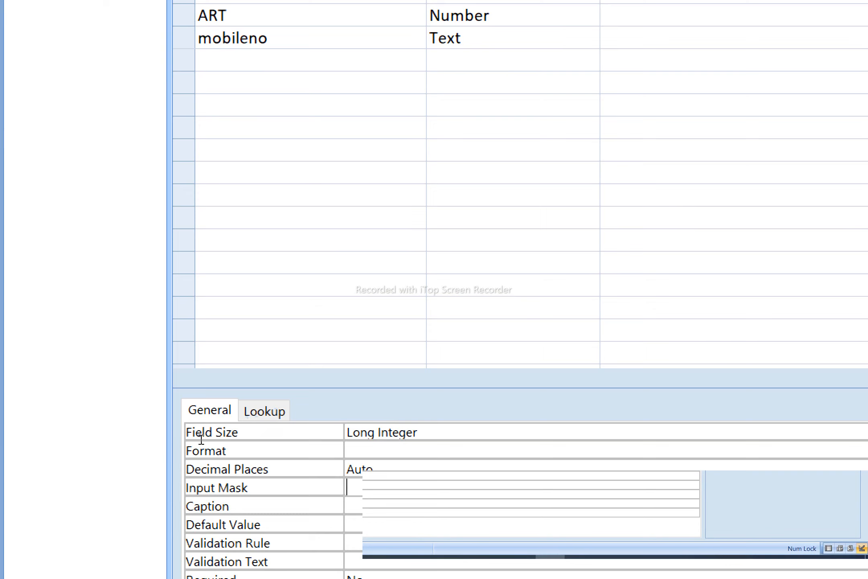
text(999)
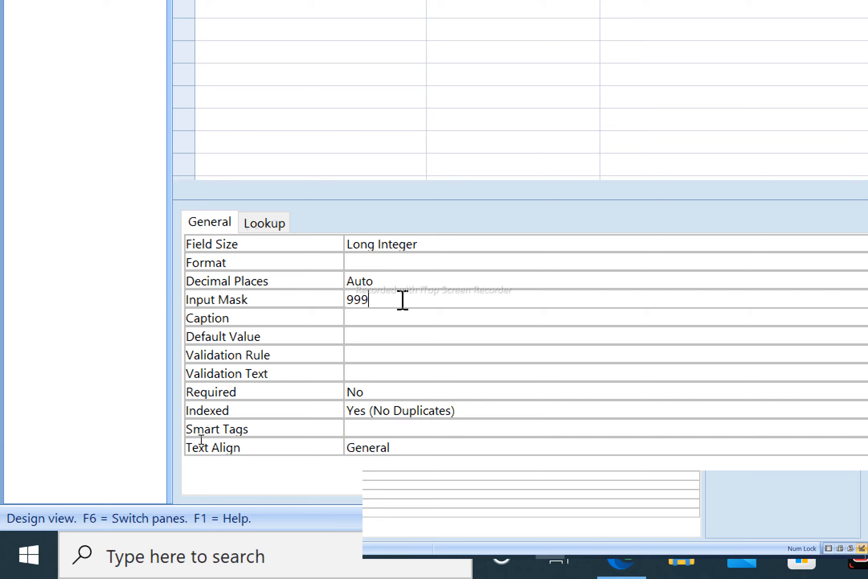
text(9)
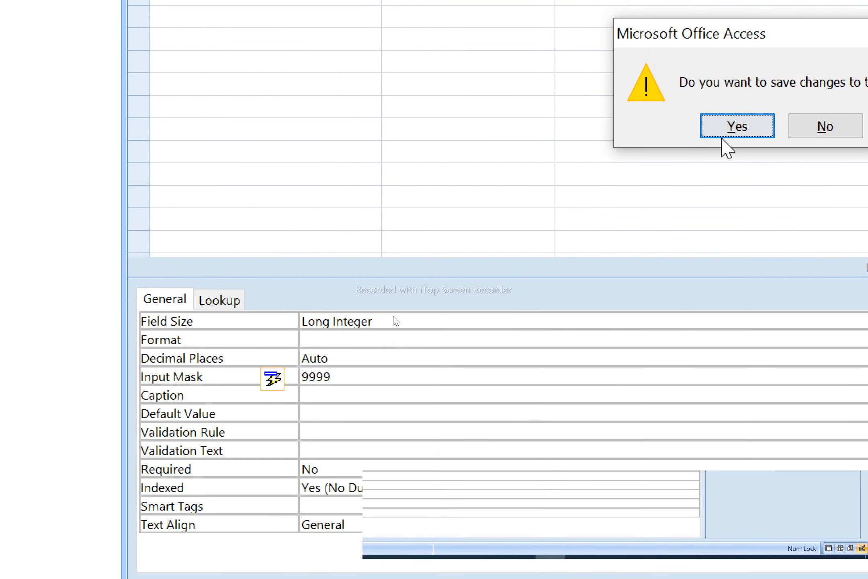
- Save the 9999 mask and test roll numbers 67 and 12 in the student datasheet
click(748, 126)
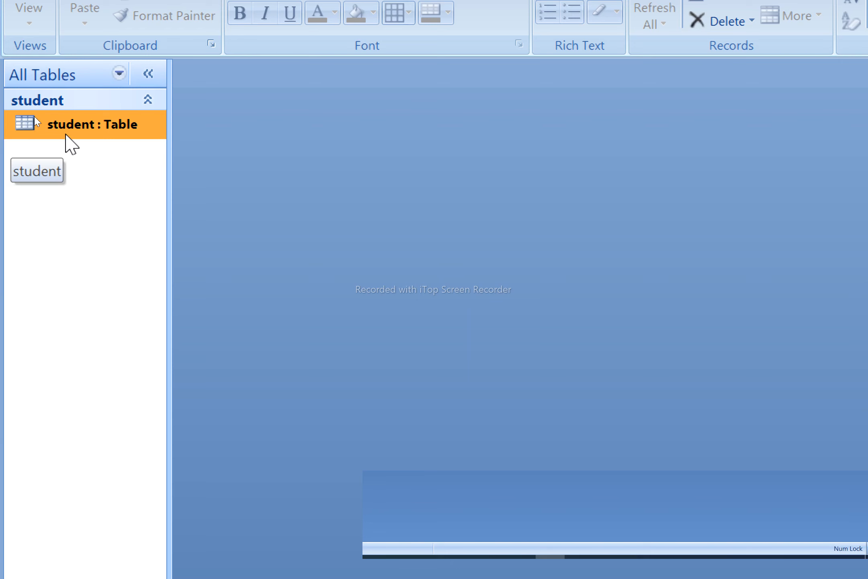
double_click(69, 128)
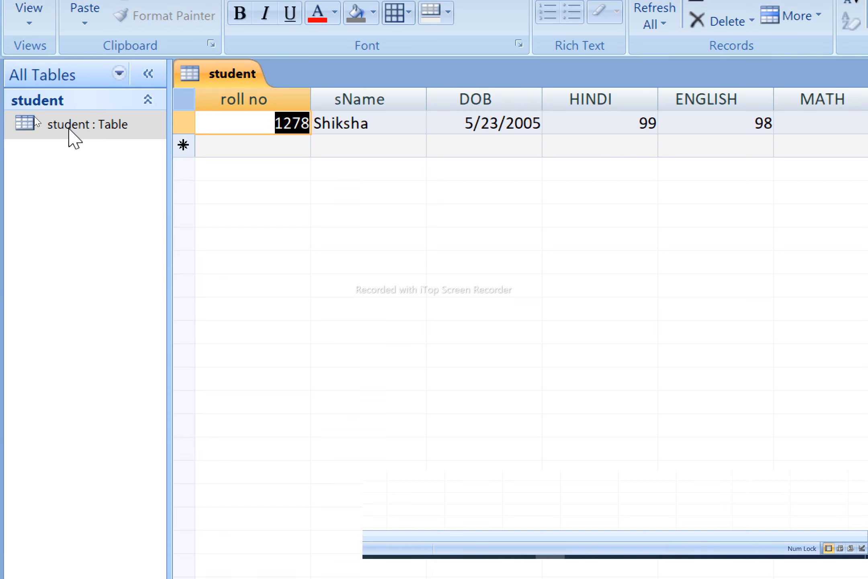
text(67)
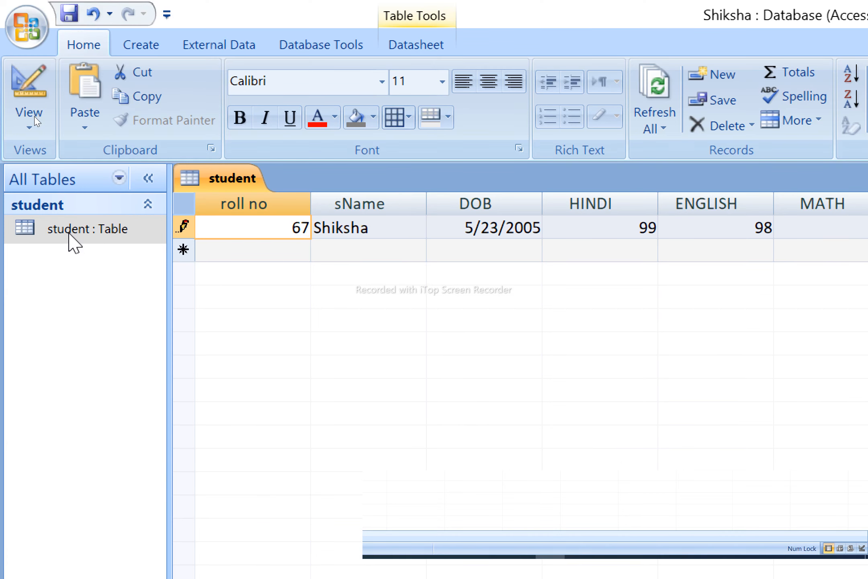
key(Tab)
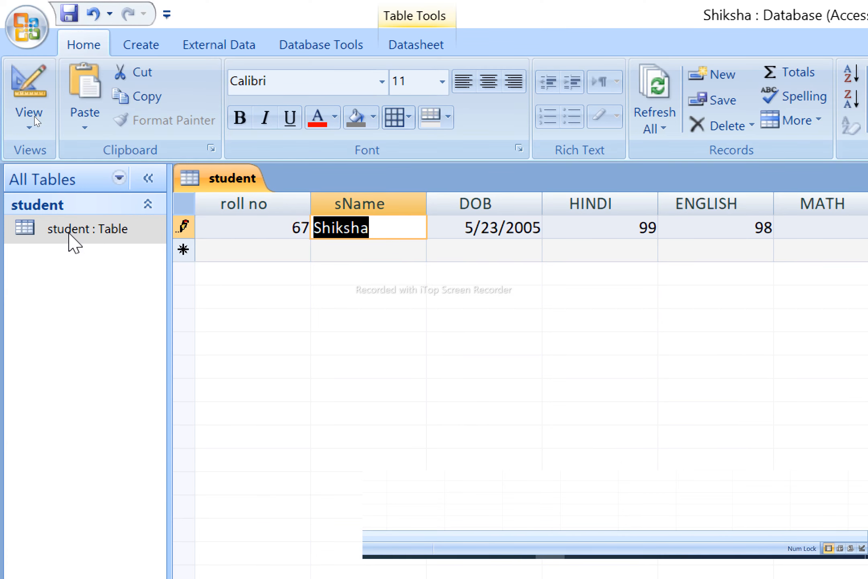
key(shift+Tab)
text(12)
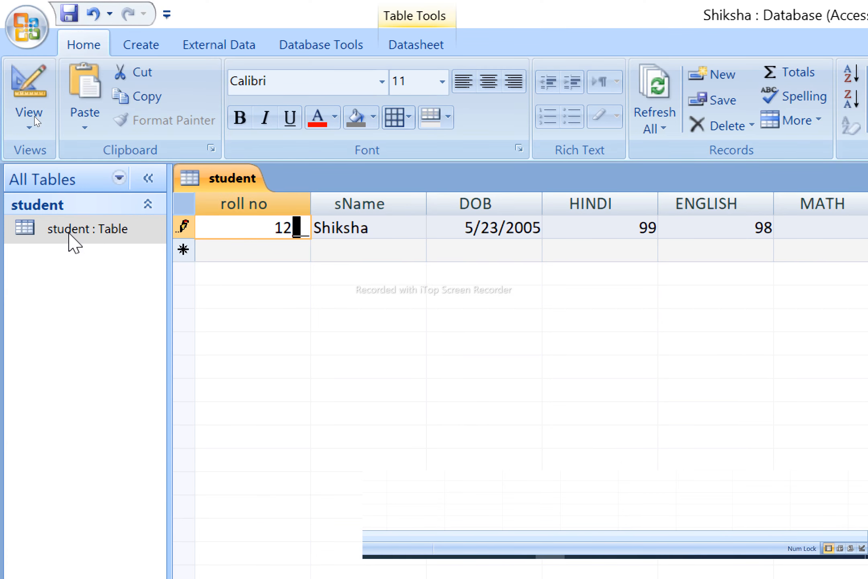
key(Tab)
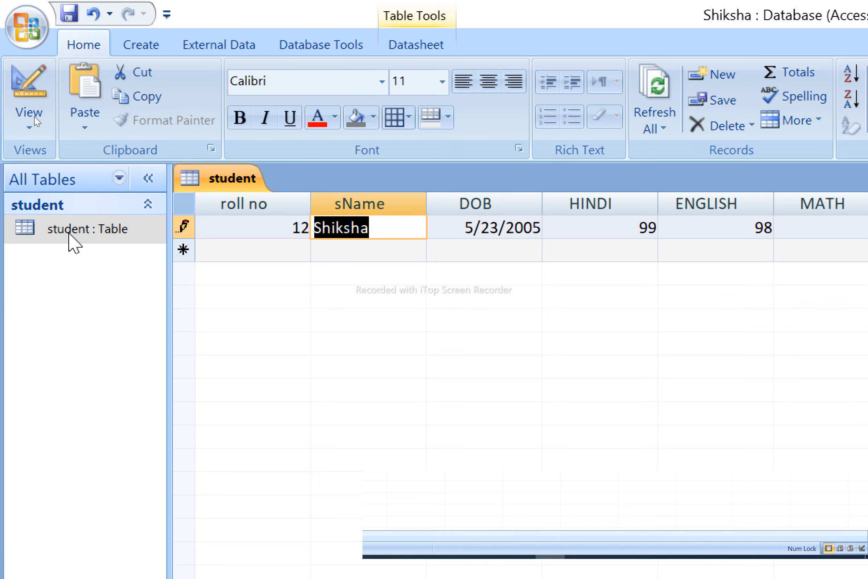
key(shift+Tab)
- Try roll numbers 4545 and 6, then set the first record's roll no to 5656 and close the table
text(4545)
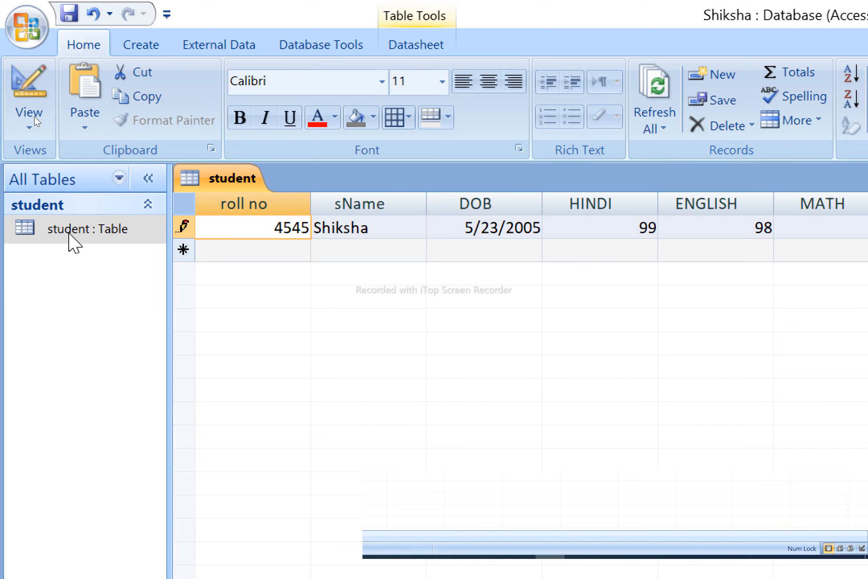
key(Tab)
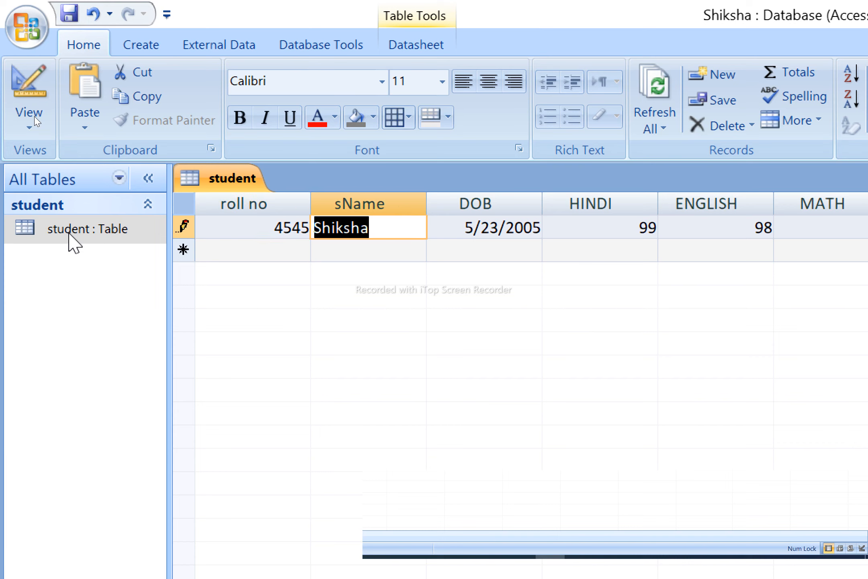
key(shift+Tab)
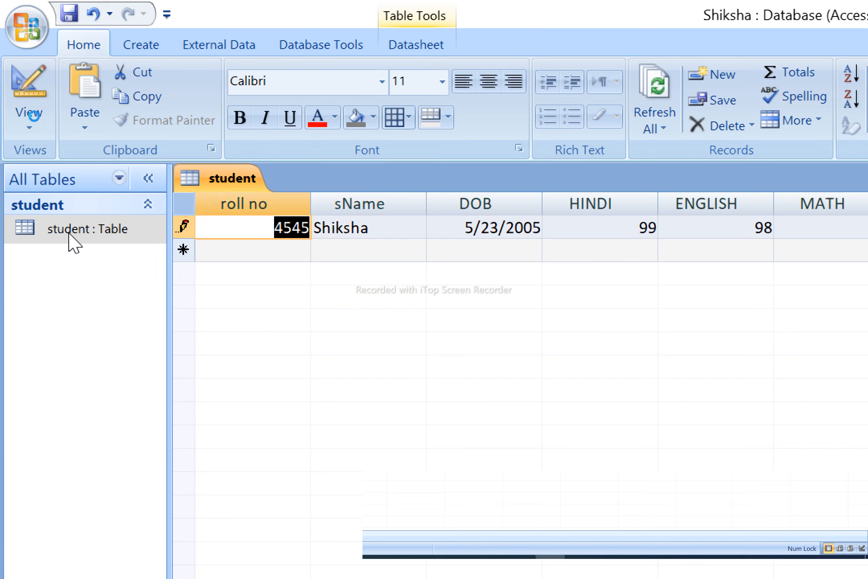
text(6)
click(68, 234)
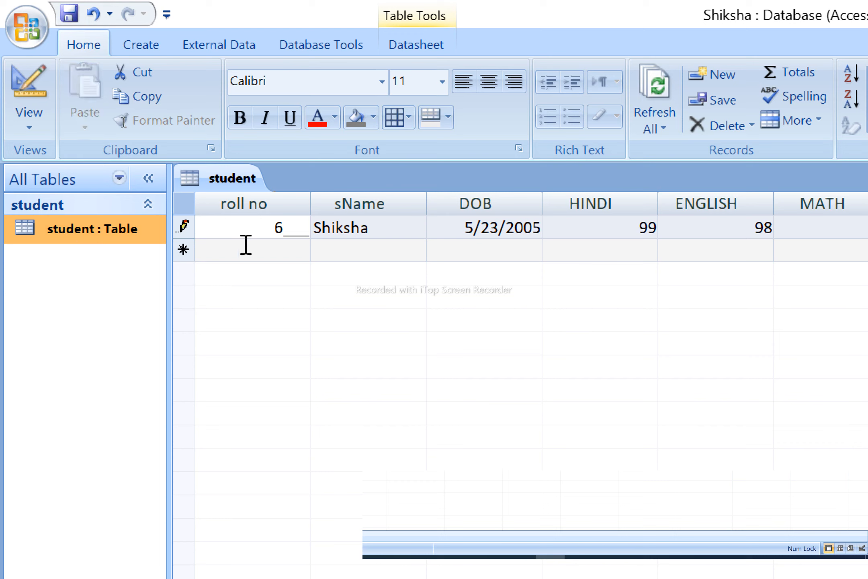
click(307, 228)
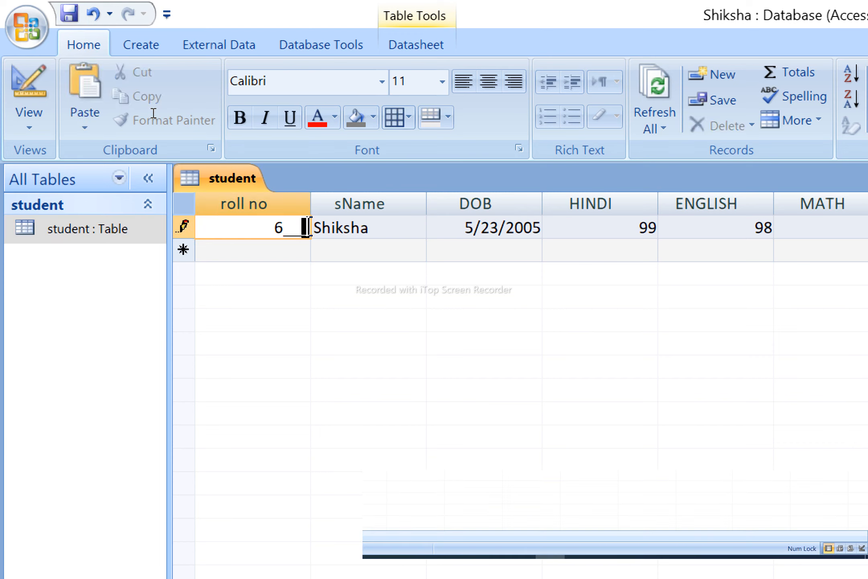
key(BackSpace)
text(565)
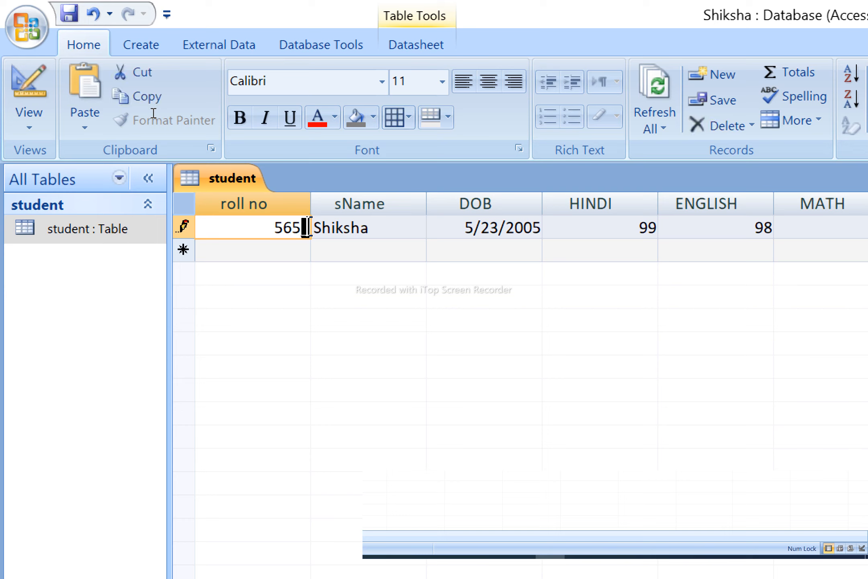
text(6)
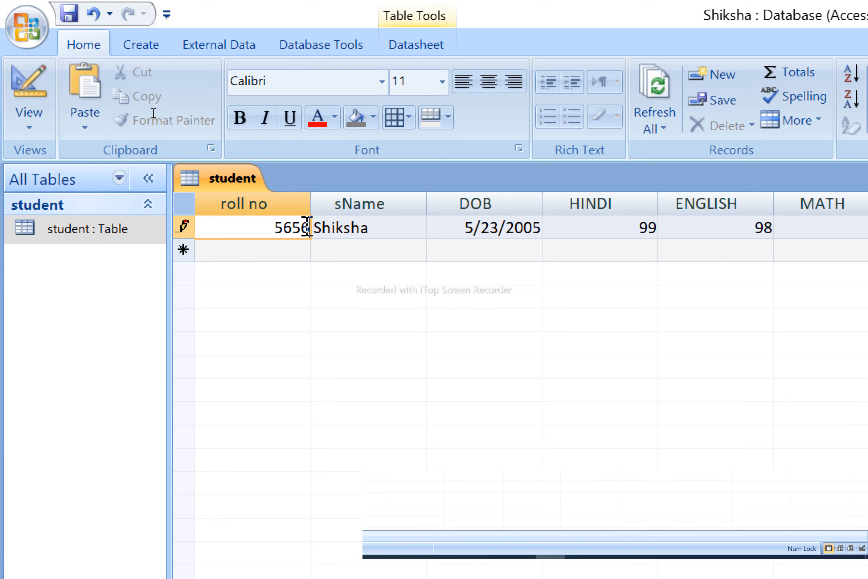
key(ctrl+w)
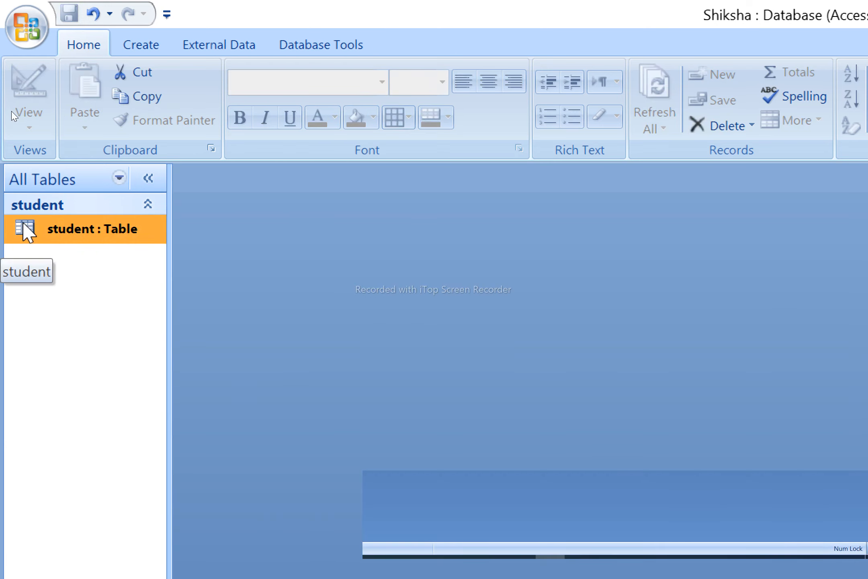
- Reopen the student design, change the roll no input mask from 9999 to 0000, and save it
right_click(26, 232)
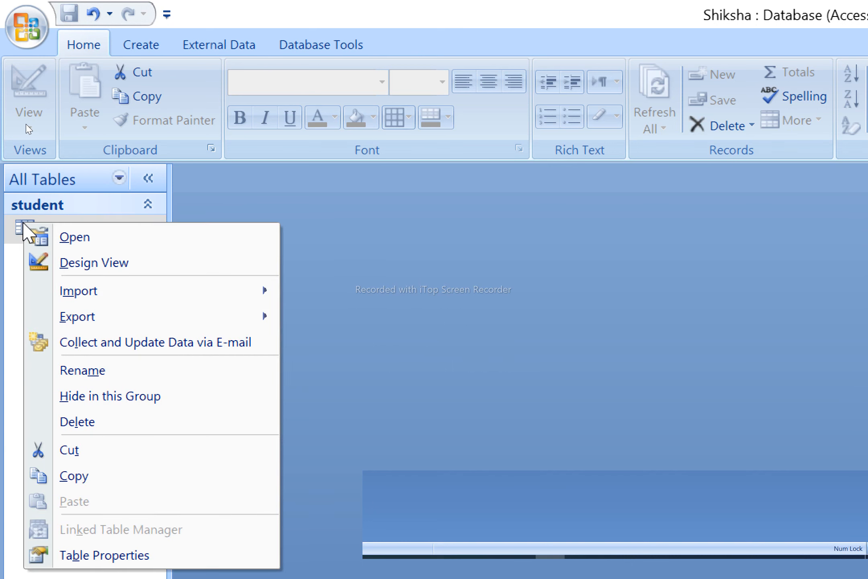
click(106, 267)
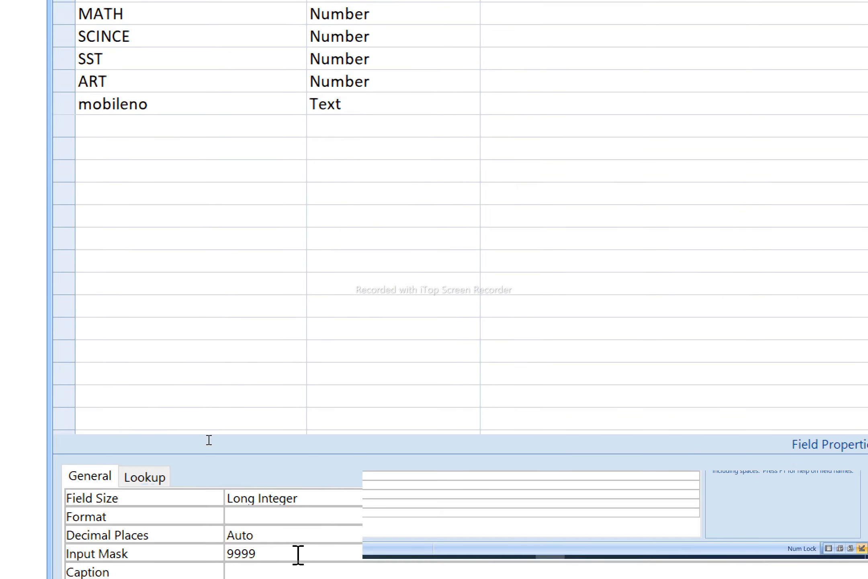
key(BackSpace)
key(BackSpace)
key(BackSpace)
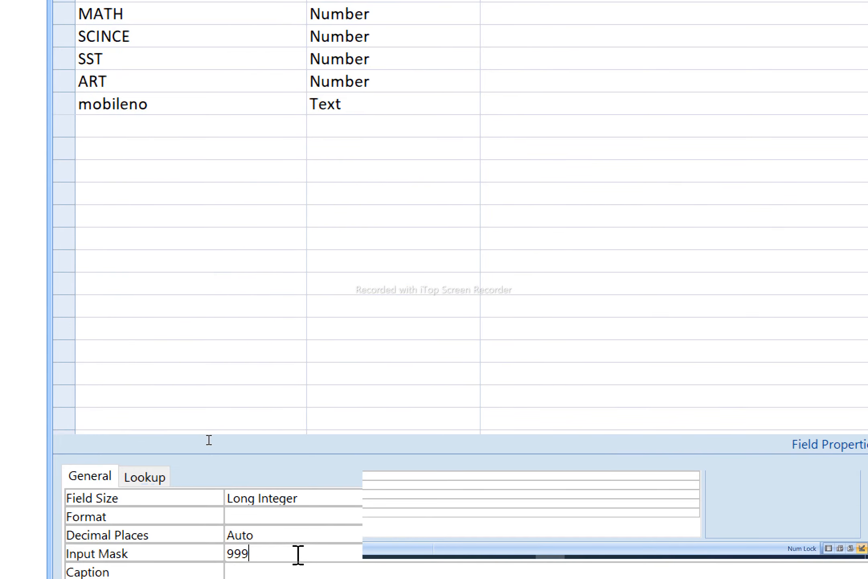
key(BackSpace)
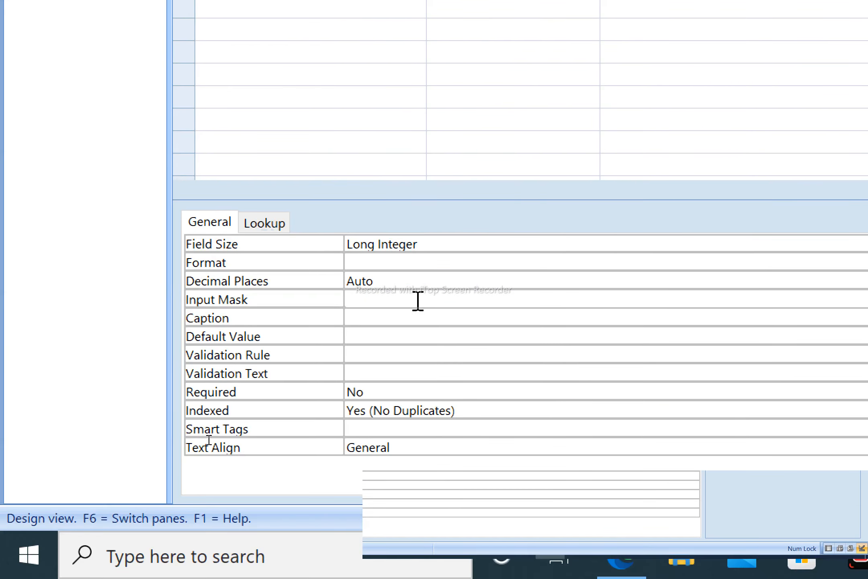
text(0000)
key(ctrl+w)
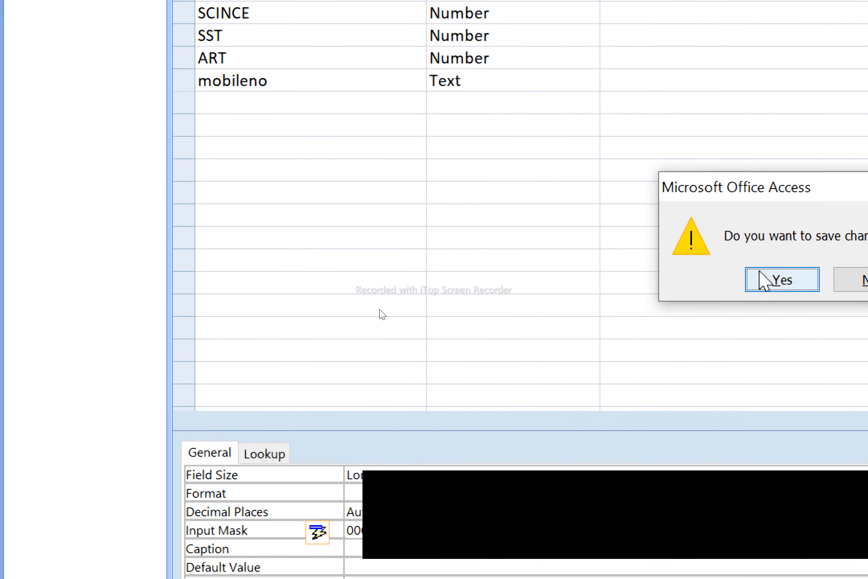
click(759, 156)
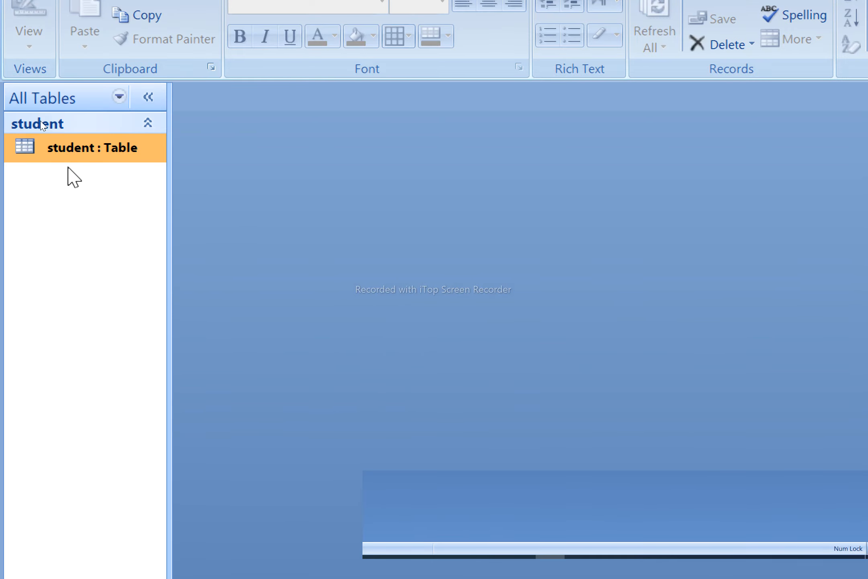
double_click(92, 156)
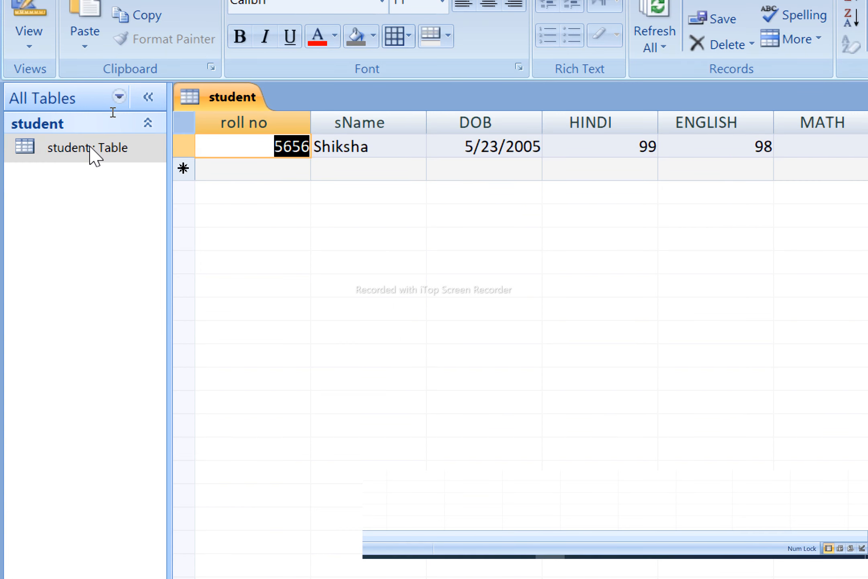
text(7868)
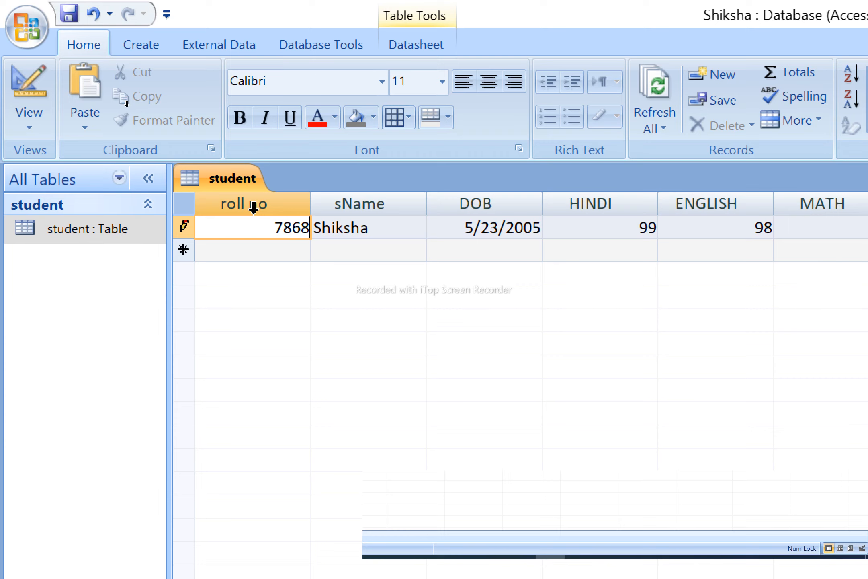
key(BackSpace)
key(BackSpace)
key(BackSpace)
key(BackSpace)
text(213)
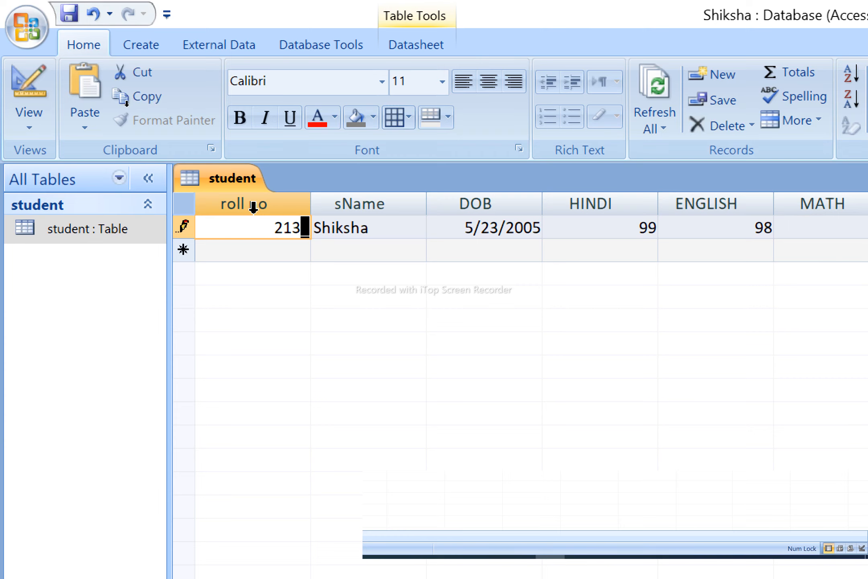
key(Return)
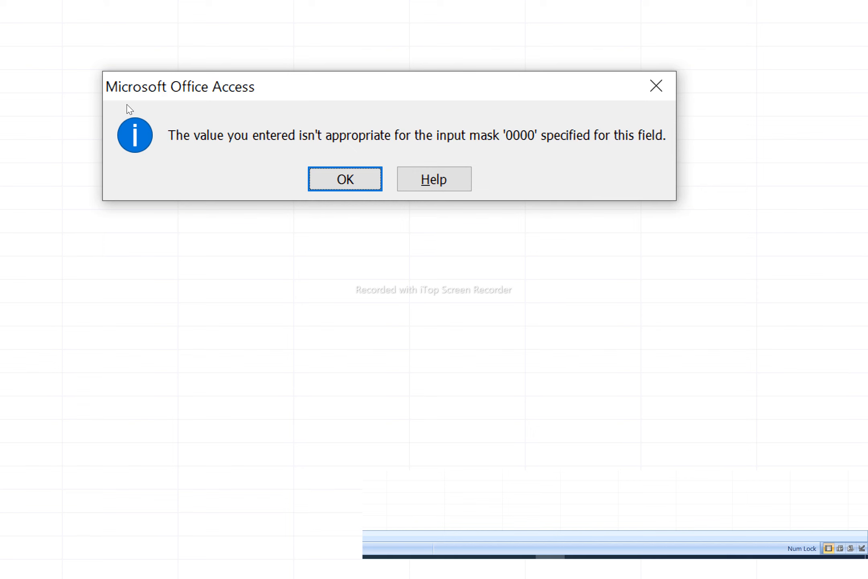
key(Return)
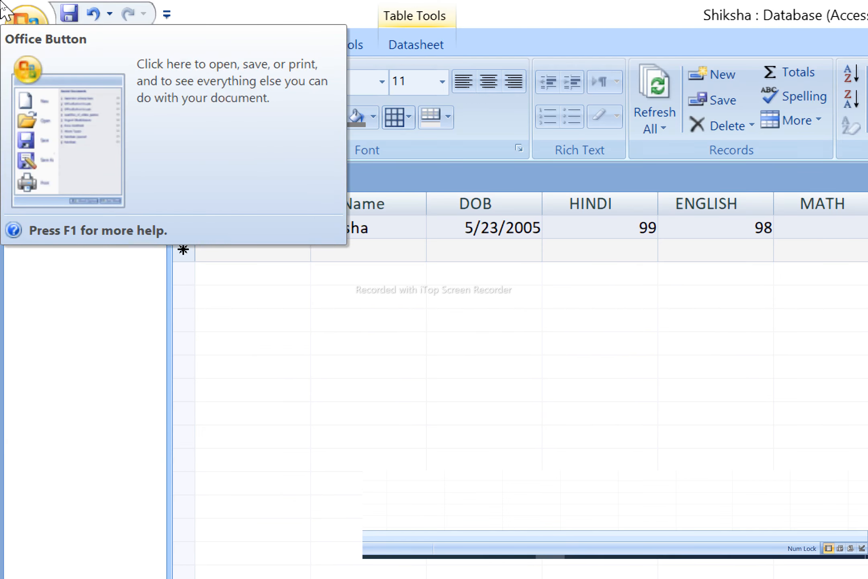
key(Escape)
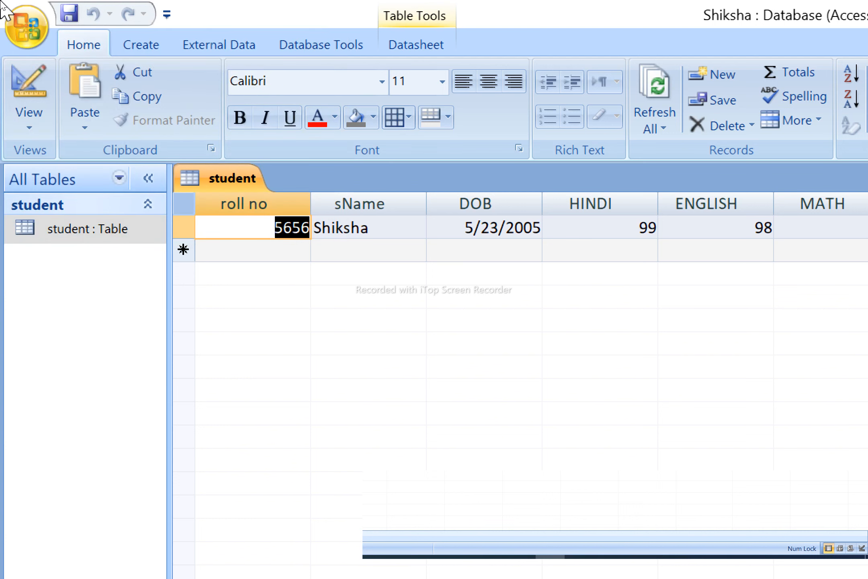
key(ctrl+w)
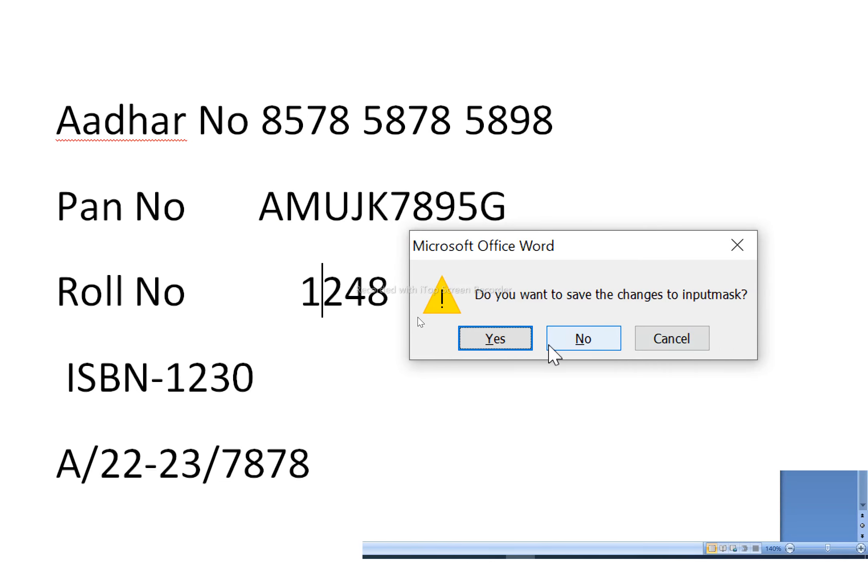
- Close the inputmask Word document without saving
click(549, 346)
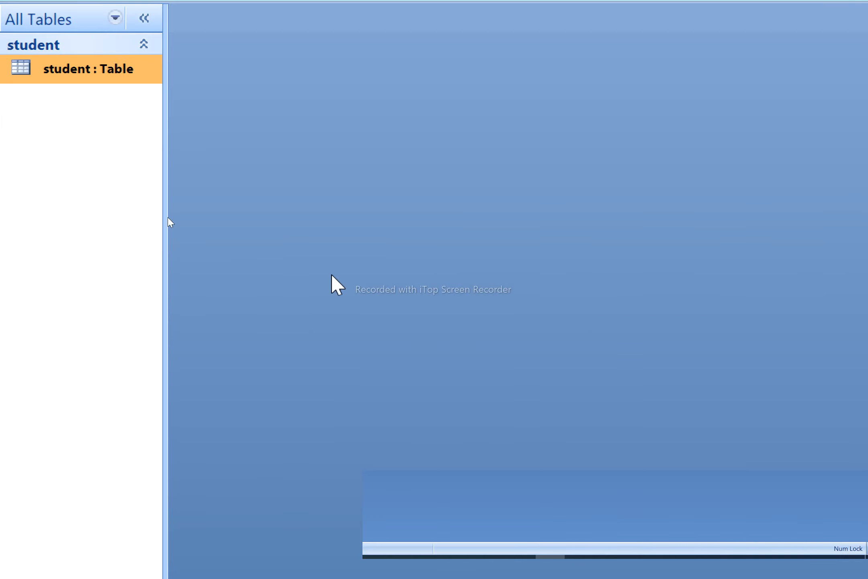
- Open the student table design and add a Text field named aadharno below mobileno
right_click(76, 66)
key(Escape)
right_click(123, 75)
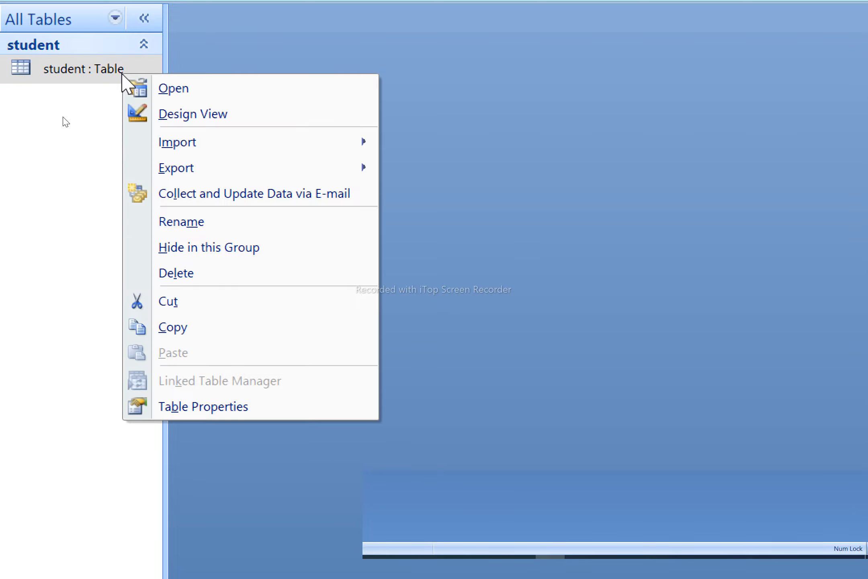
click(209, 116)
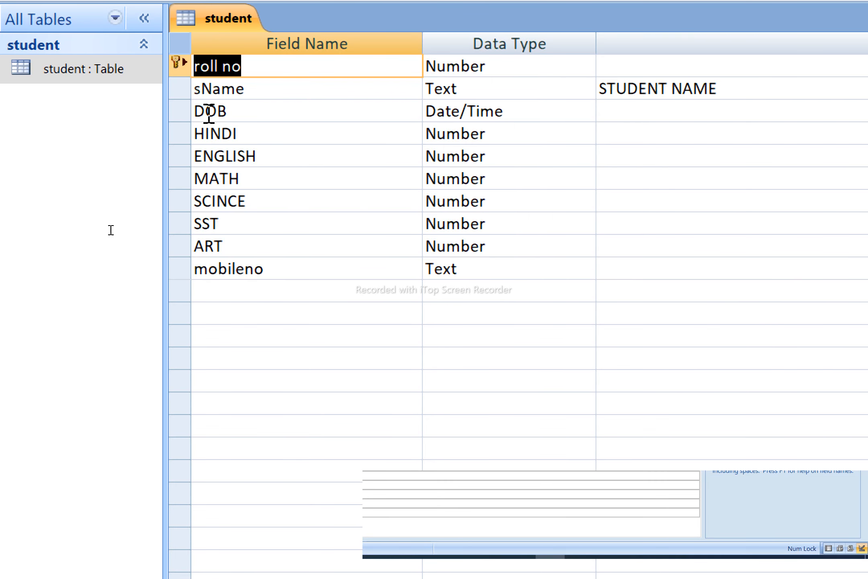
click(219, 292)
text(aa)
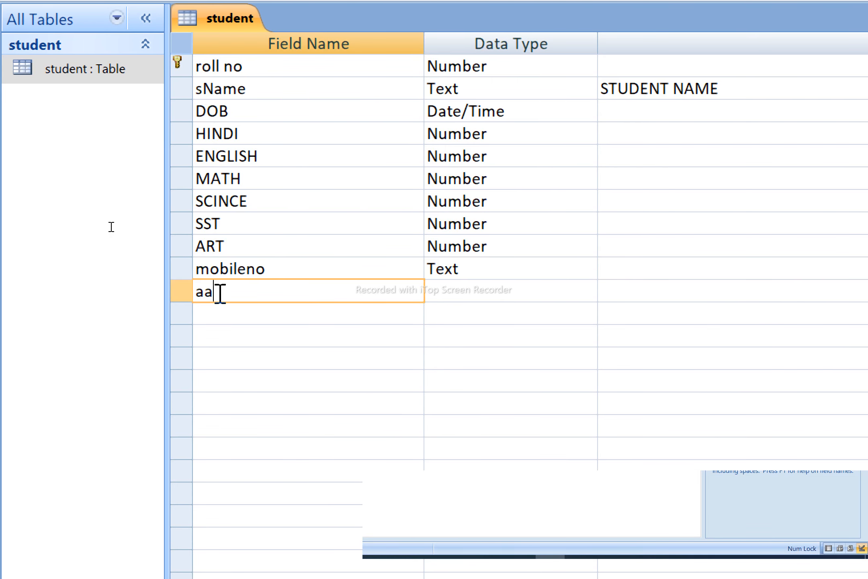
text(charno)
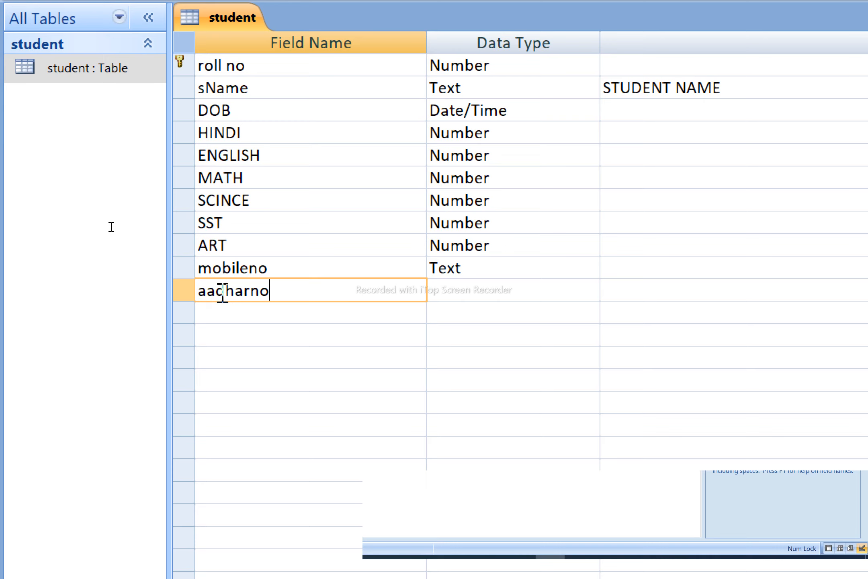
key(Tab)
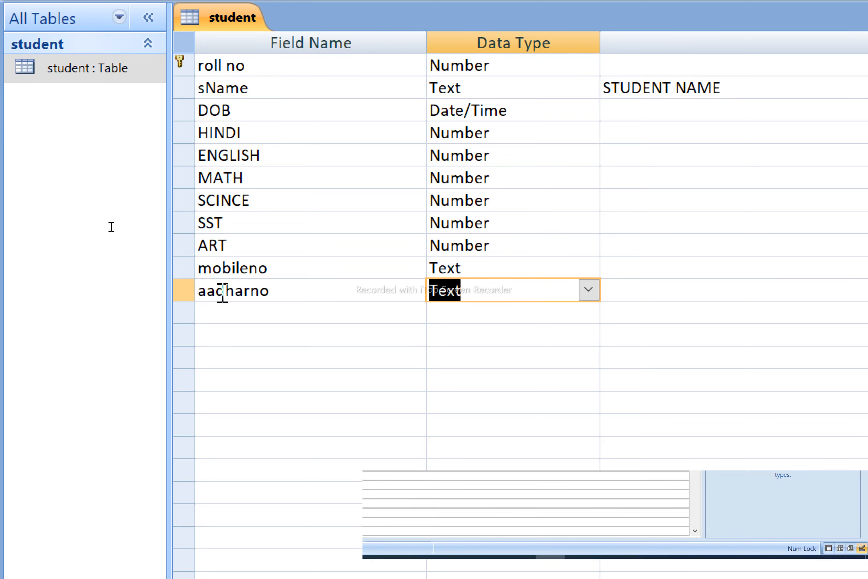
key(BackSpace)
text(d)
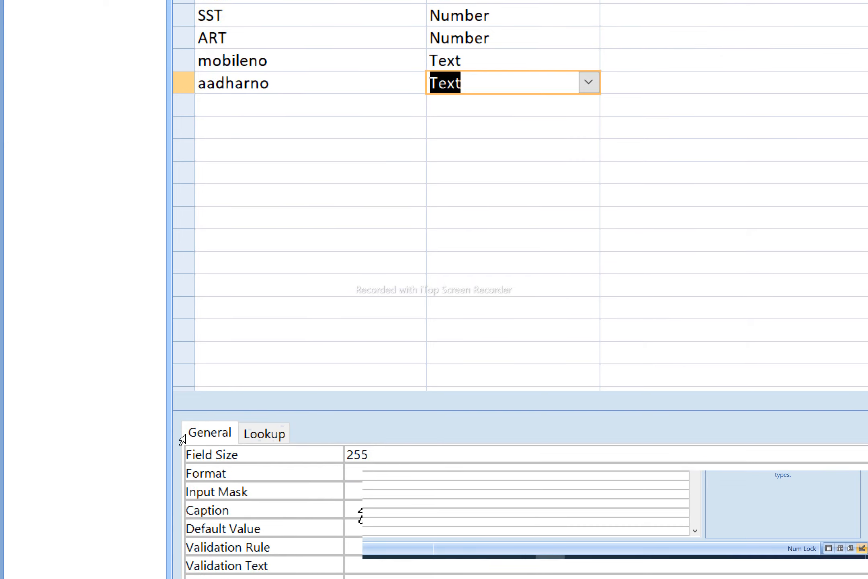
- Set the aadharno input mask to 0000\ 0000\ 0000 with space separators
click(187, 432)
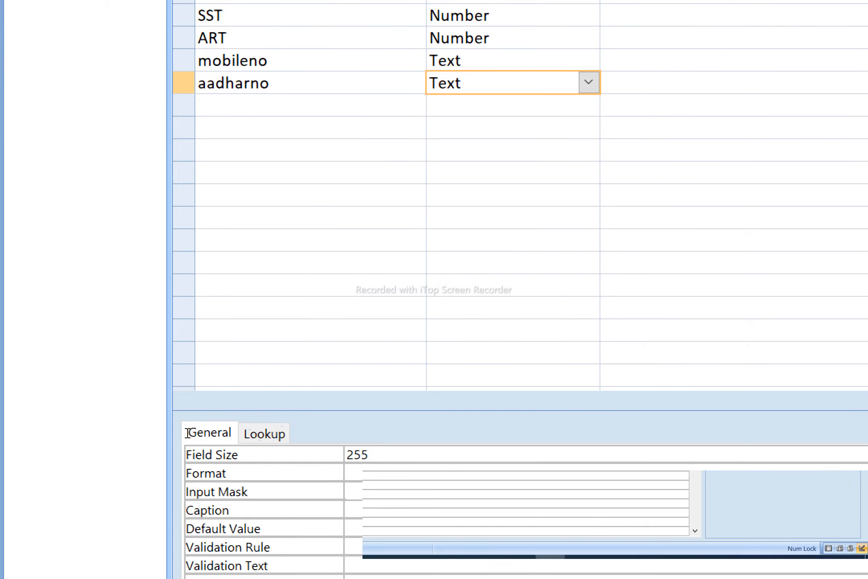
text(0000)
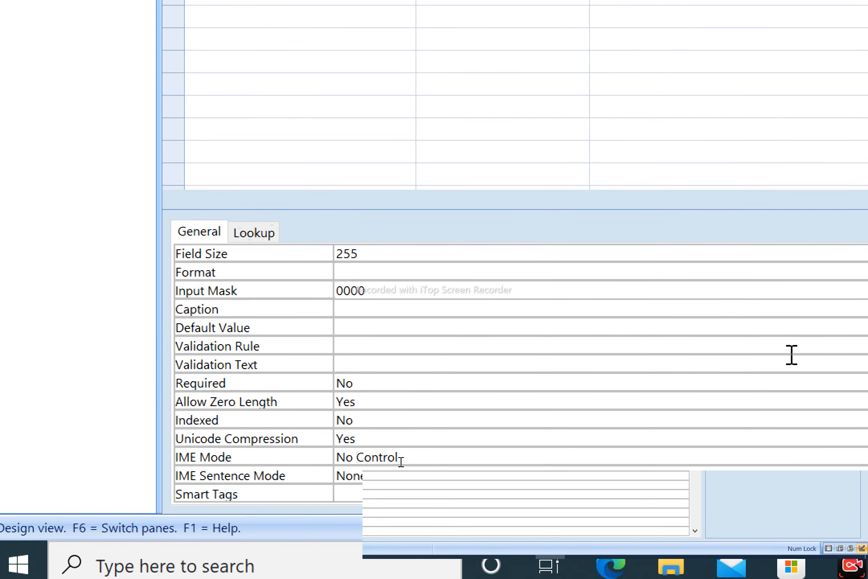
text( 0000)
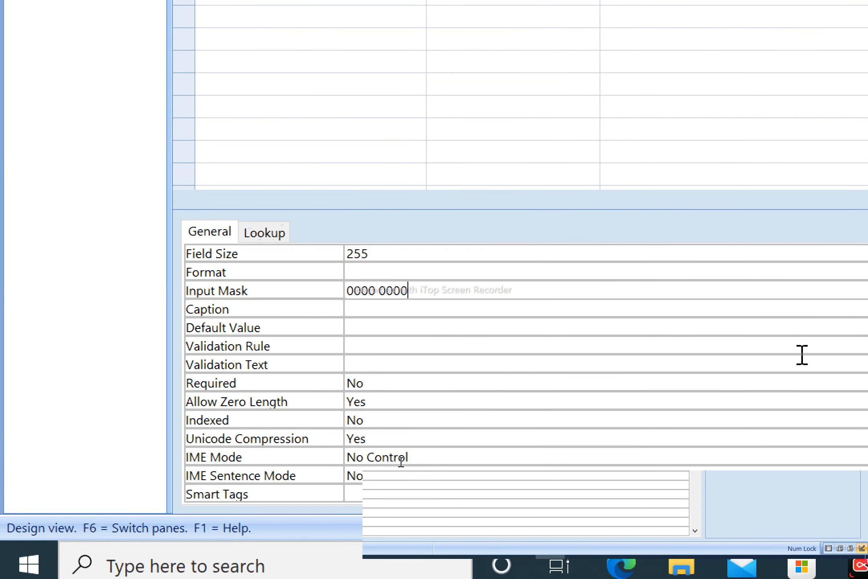
text( 0000)
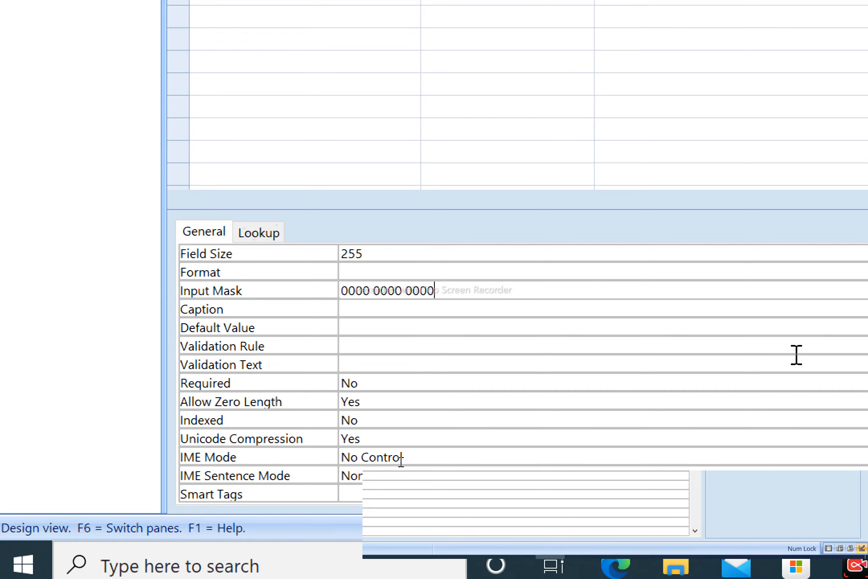
key(Return)
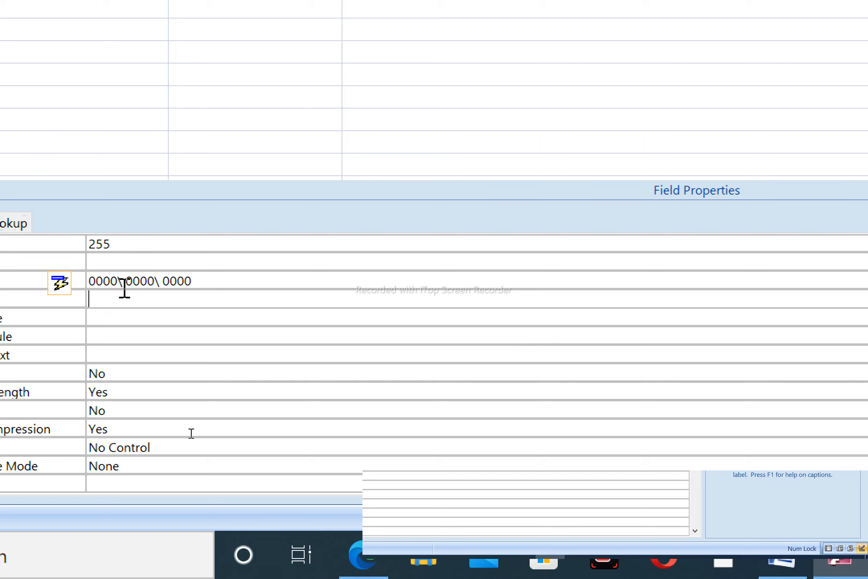
click(123, 287)
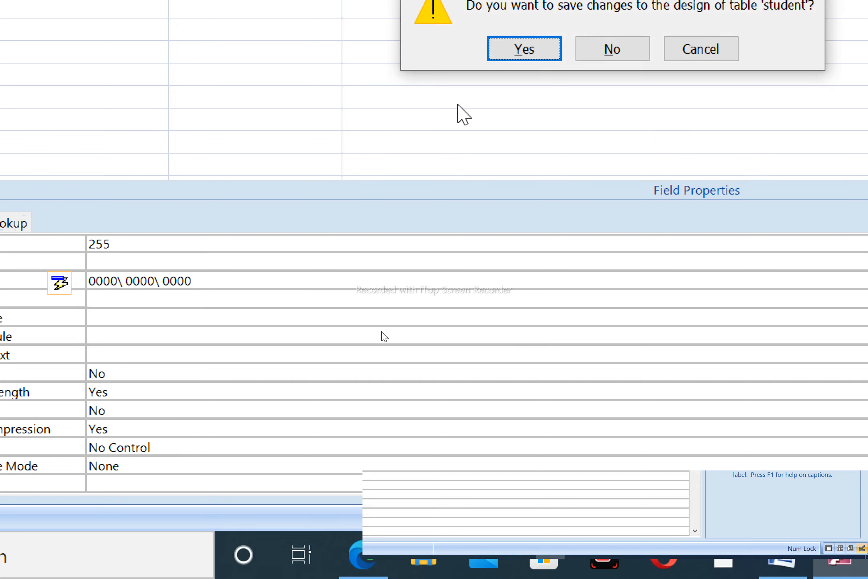
- Save the design, enter a 12-digit Aadhaar number in the first record's aadharno, and close the datasheet
click(517, 60)
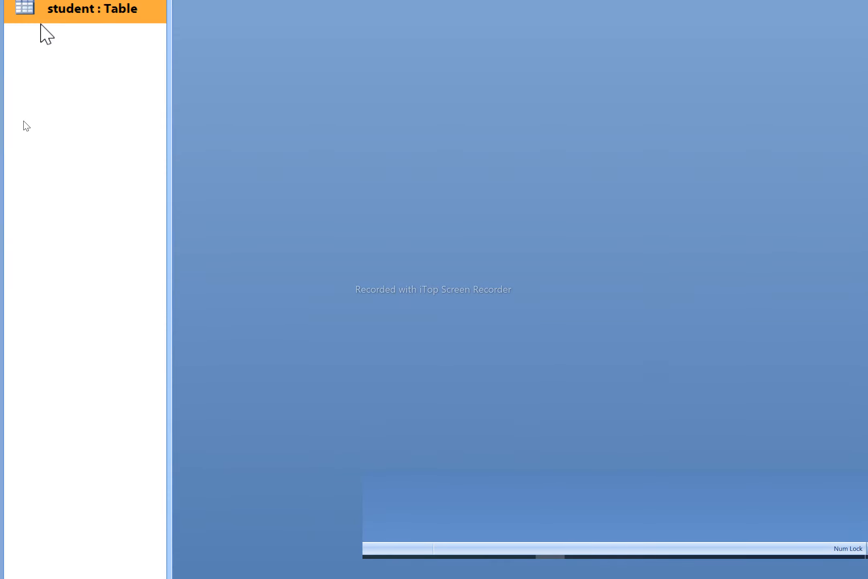
double_click(68, 31)
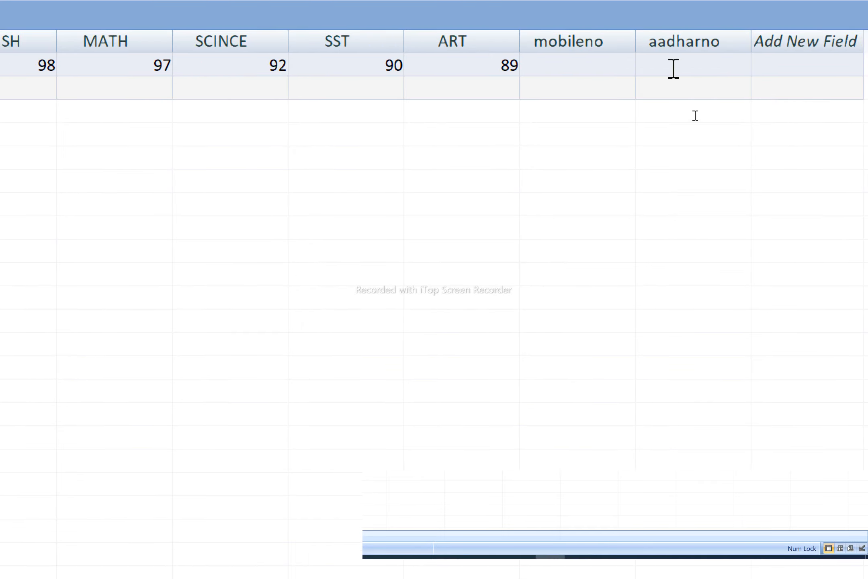
click(674, 68)
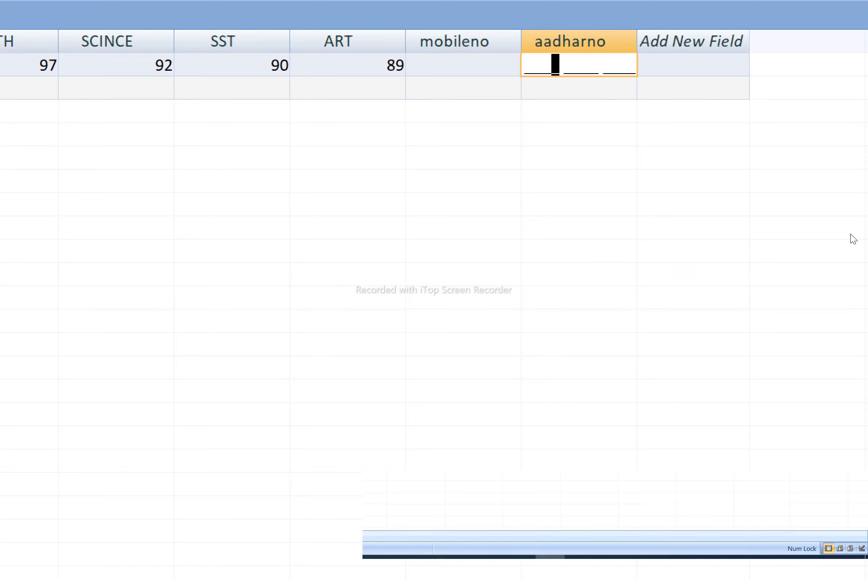
text(22)
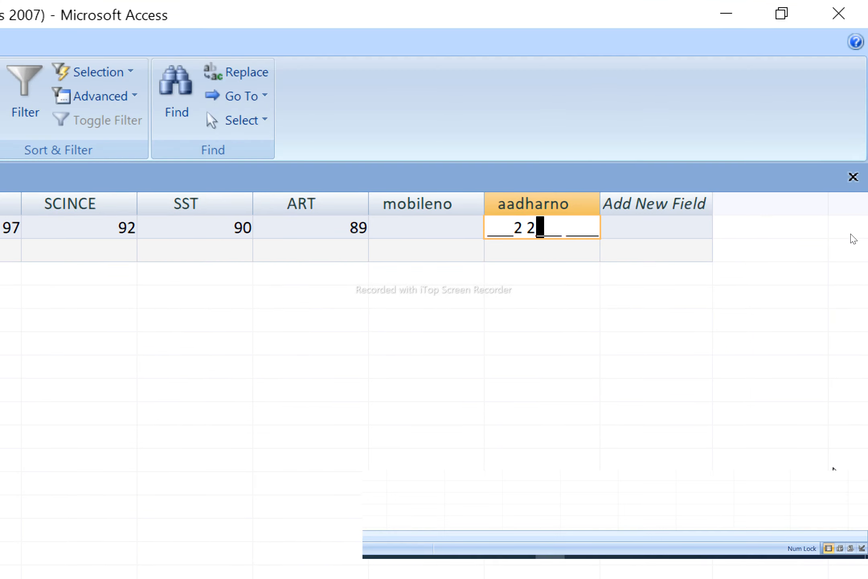
key(Left)
key(Left)
key(Left)
key(Left)
key(Left)
text(121)
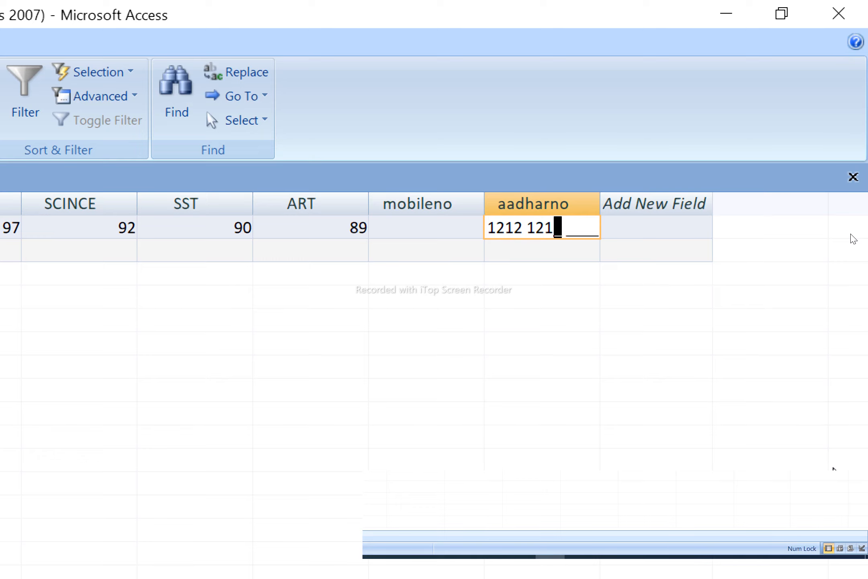
text(212121322)
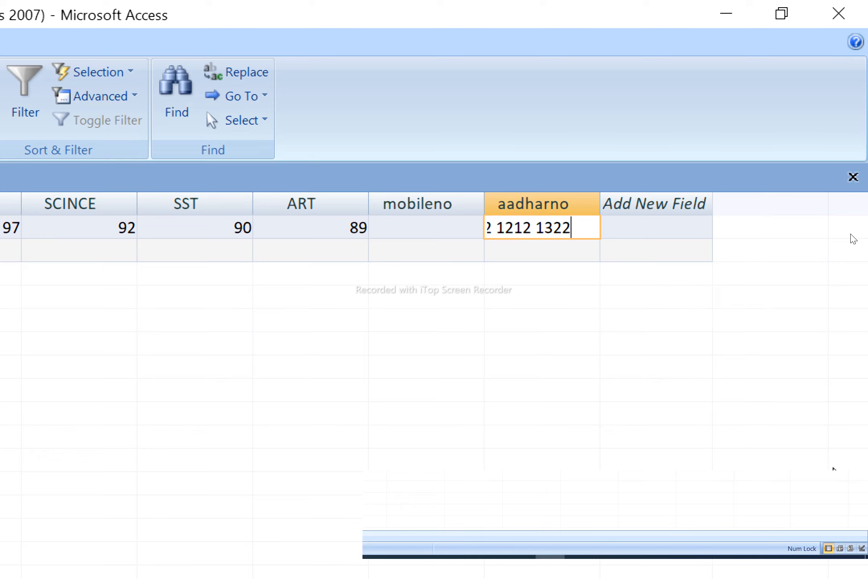
key(Return)
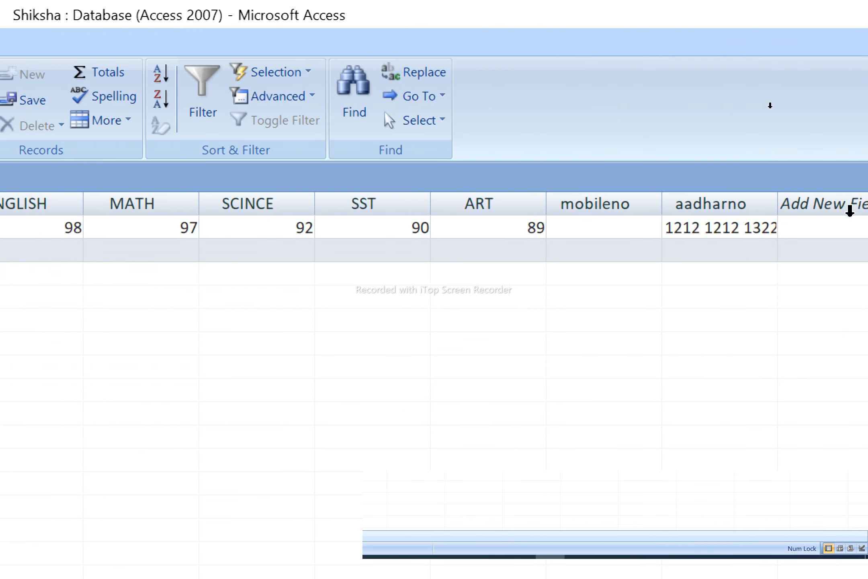
key(ctrl+w)
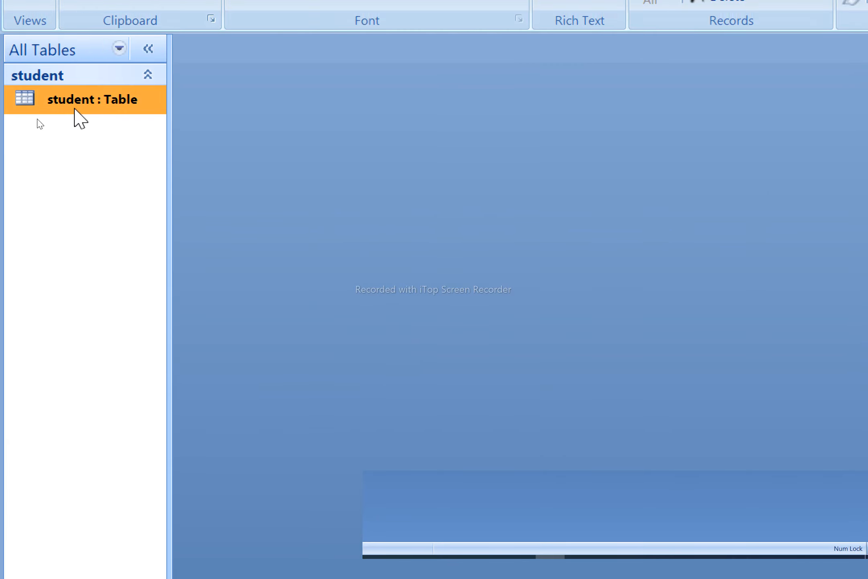
- Open the student table design and select the aadharno field
right_click(75, 110)
key(Escape)
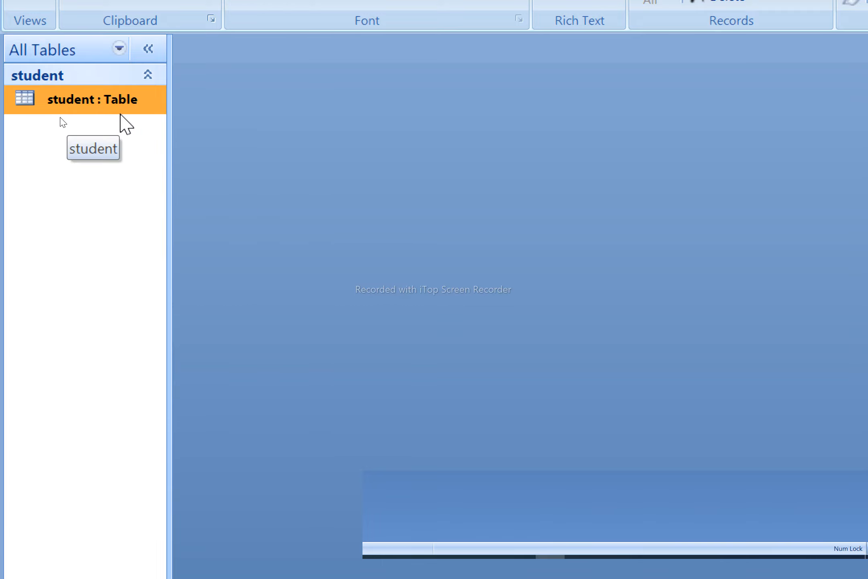
right_click(123, 101)
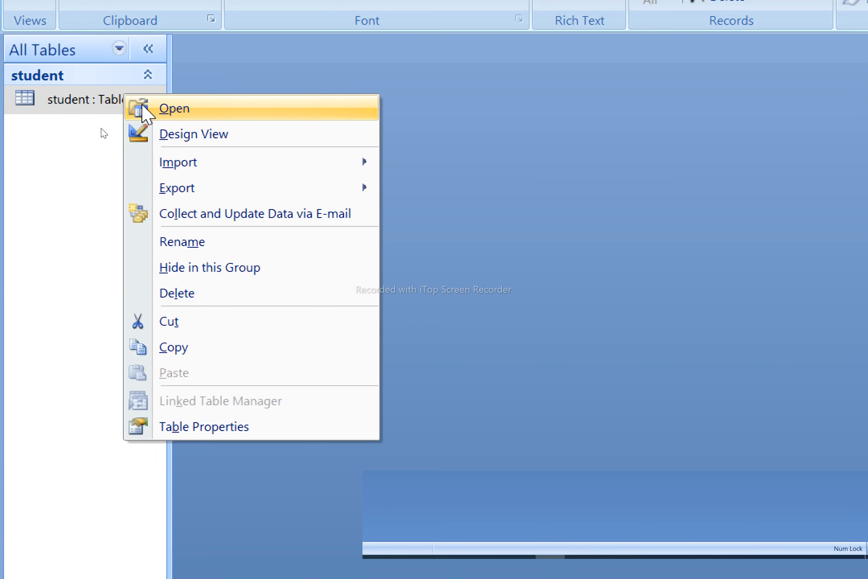
click(209, 137)
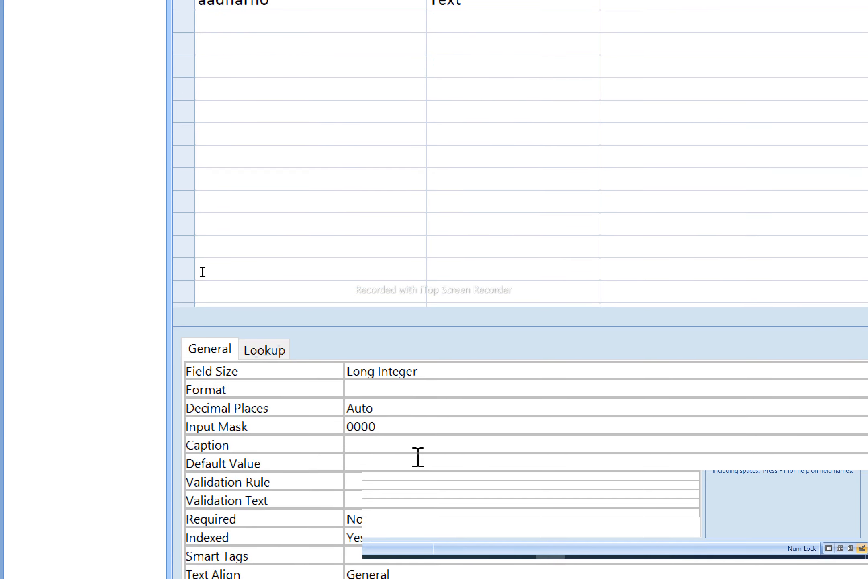
click(352, 2)
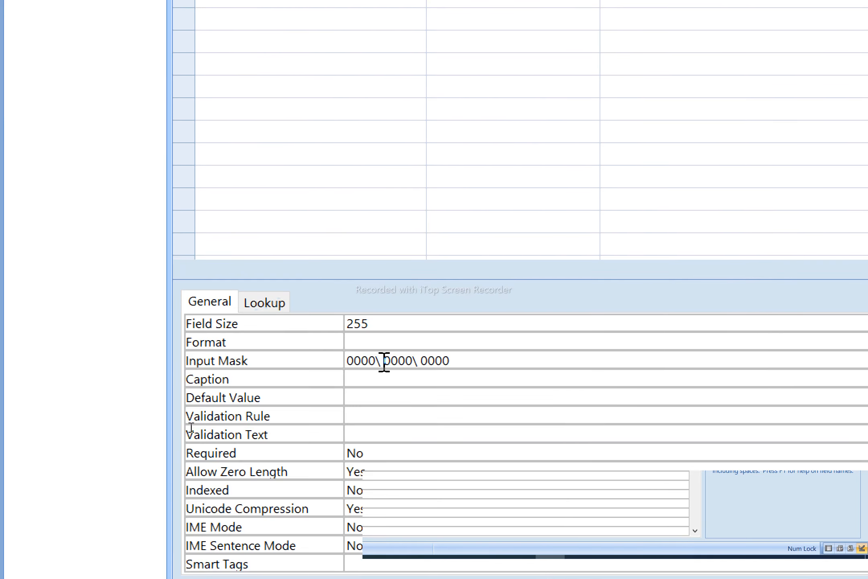
- Change the aadharno input mask to 0000\-0000\-0000 and save the design
click(380, 360)
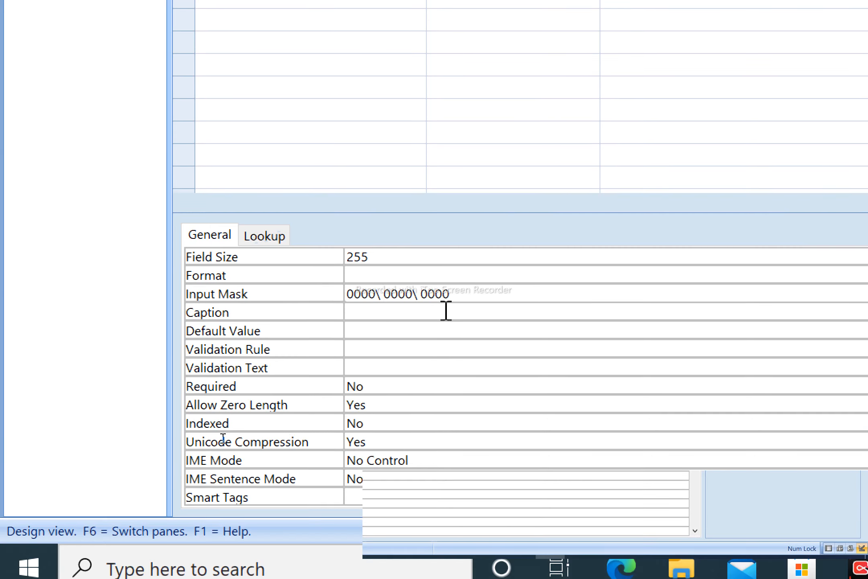
key(Delete)
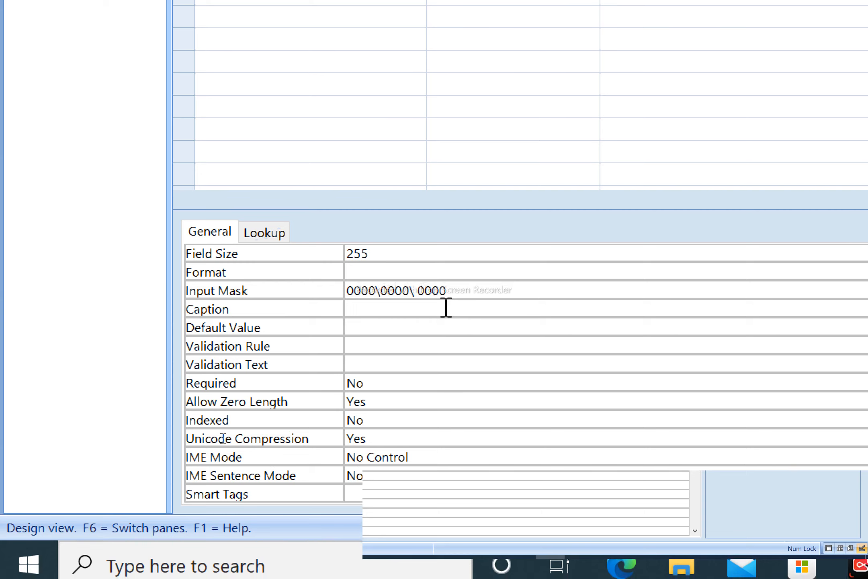
text(-)
key(Right)
key(Right)
key(Right)
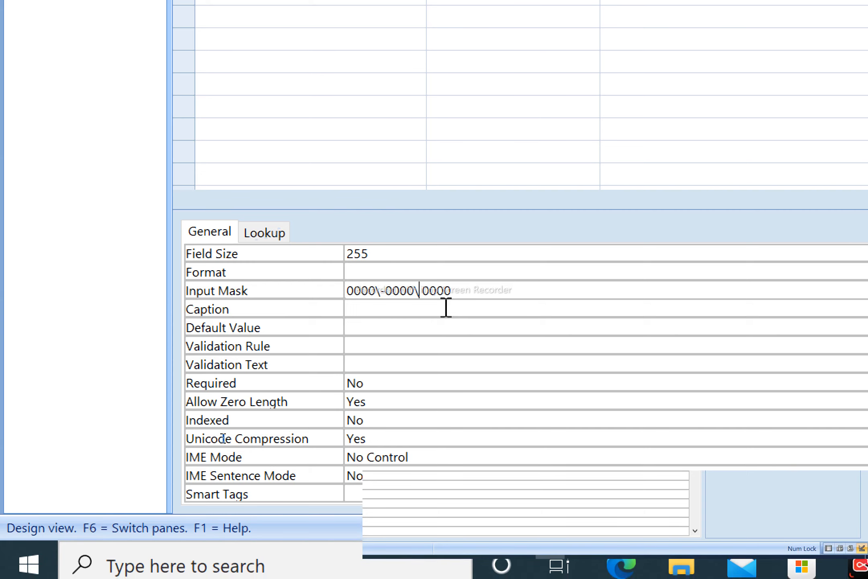
key(Delete)
text(-)
click(447, 307)
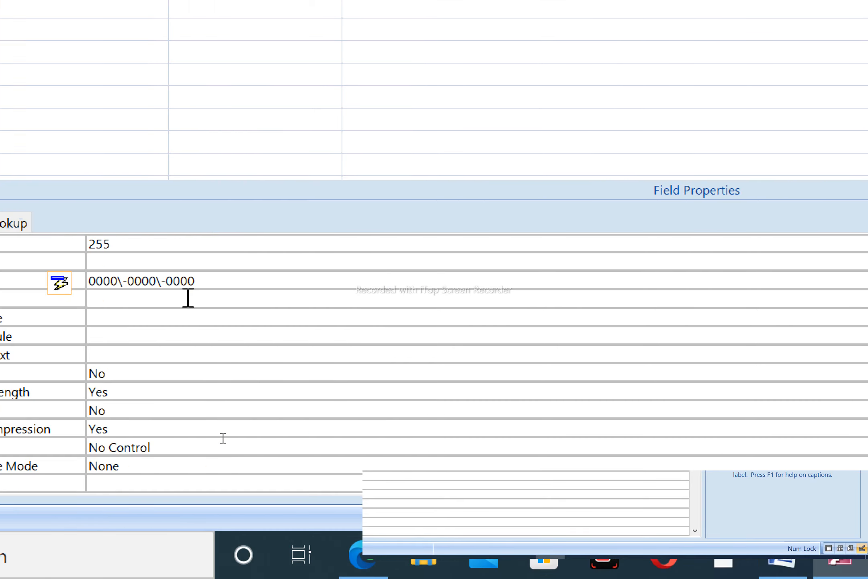
click(187, 297)
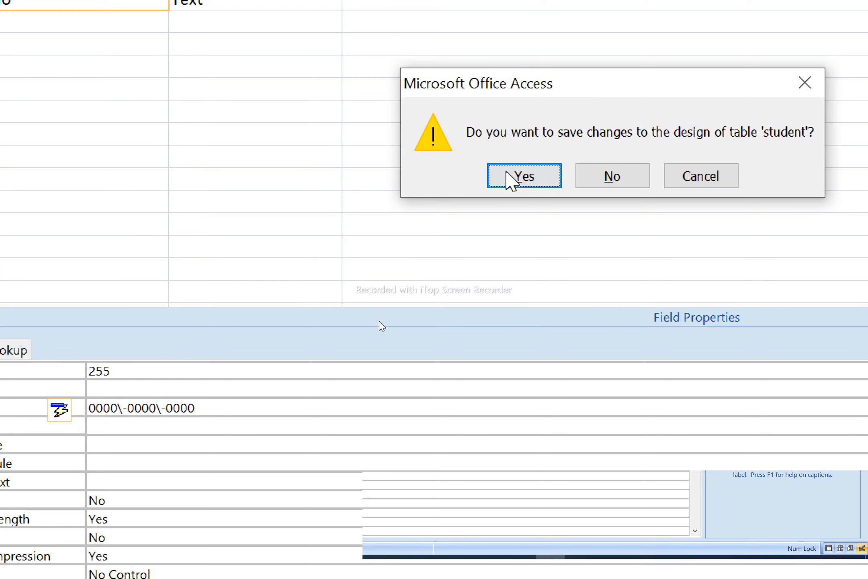
click(519, 182)
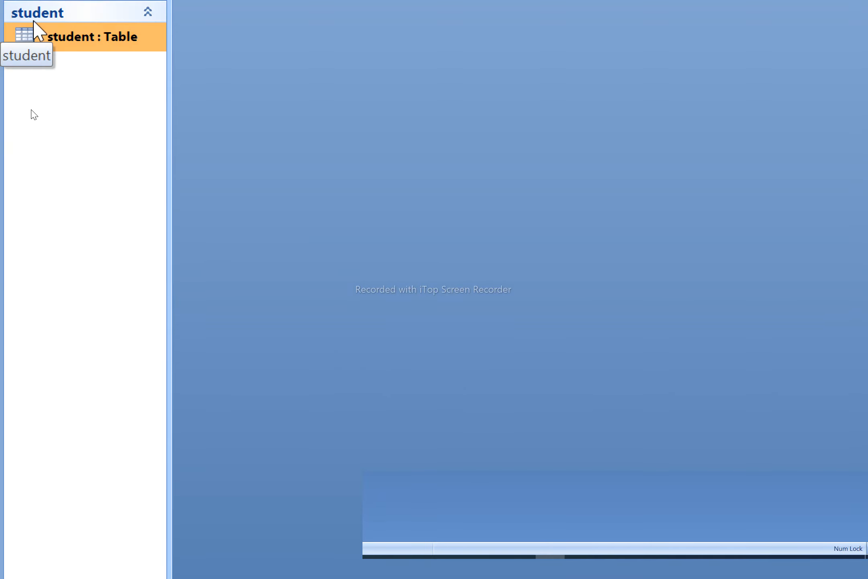
- Check the aadharno value appears hyphenated in the datasheet, then switch to the access ex2.pdf reference
double_click(89, 44)
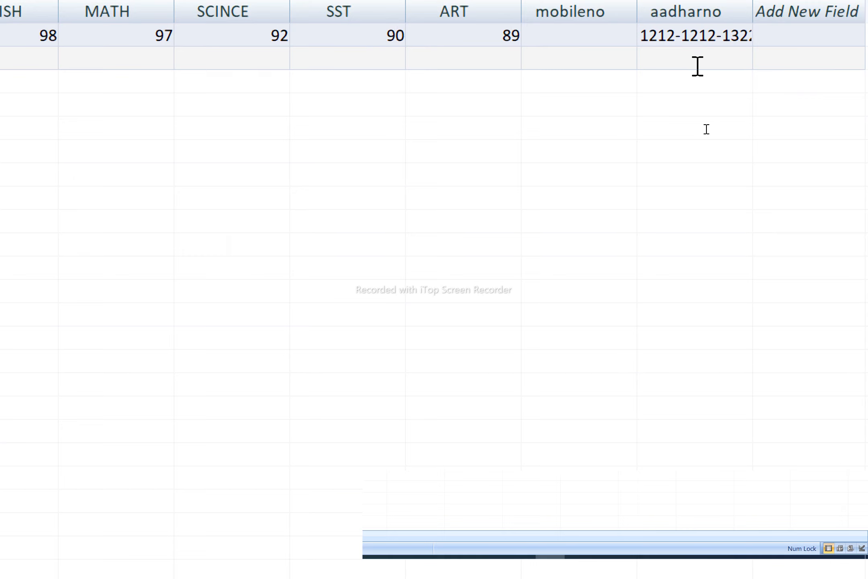
key(ctrl+w)
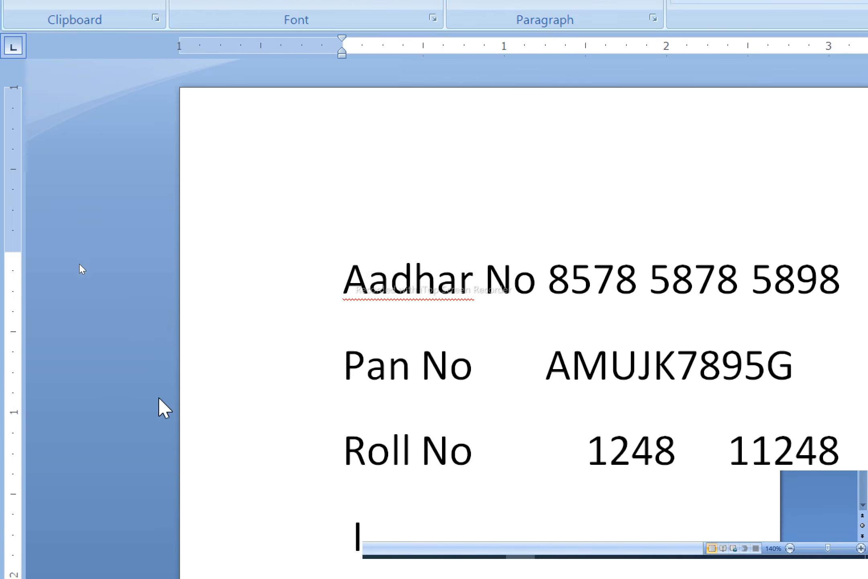
key(super+minus)
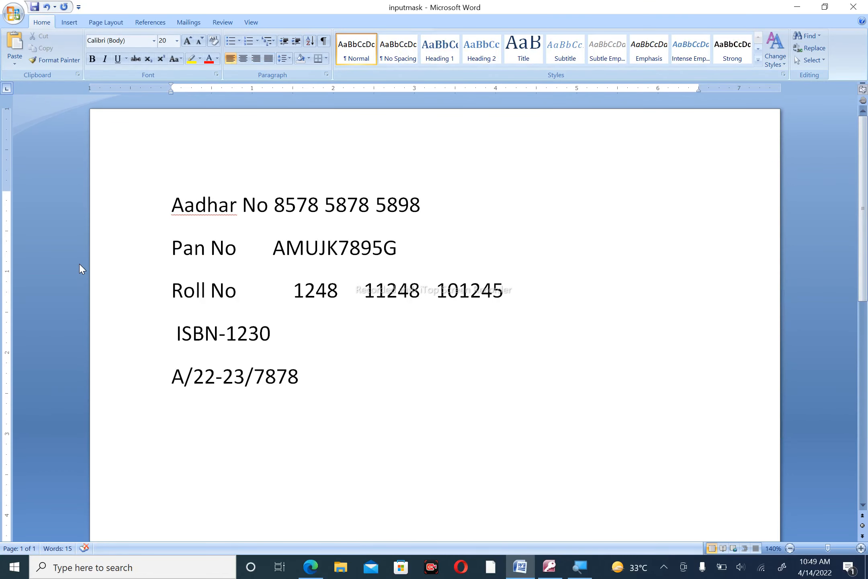
key(alt+Tab)
key(alt+Tab)
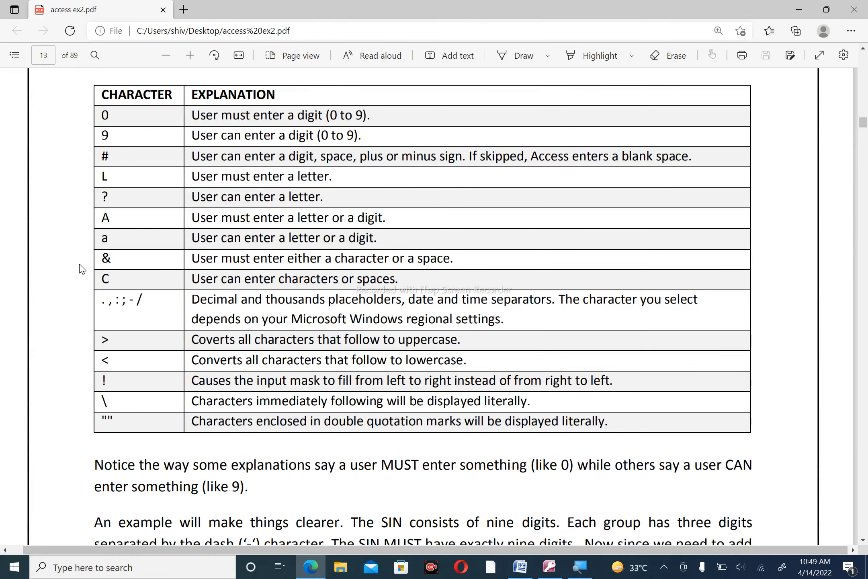
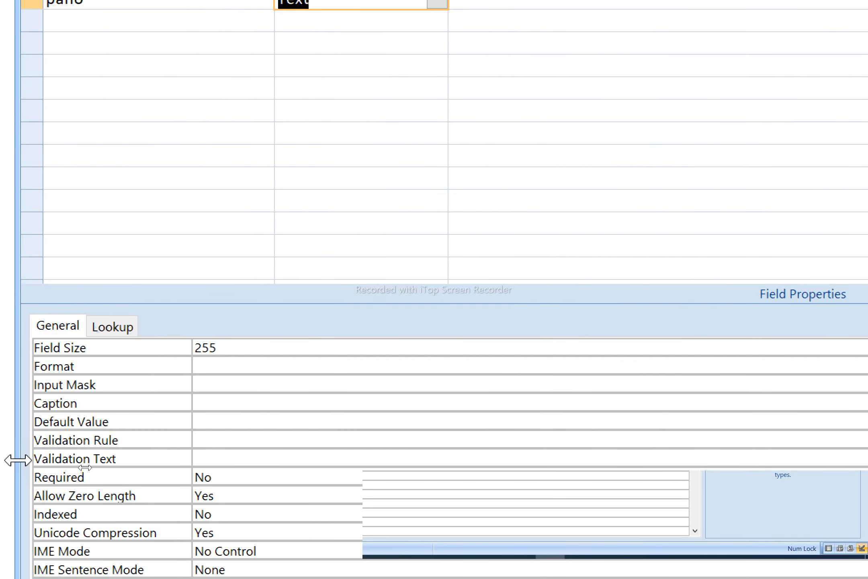
- Give pano field size 10 and input mask LLLLL0000L, then save and close the design
click(246, 351)
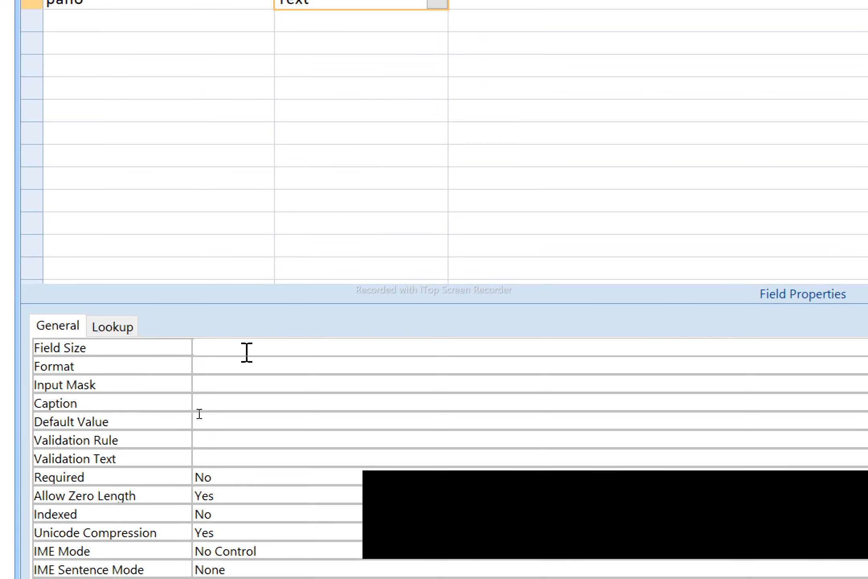
text(10)
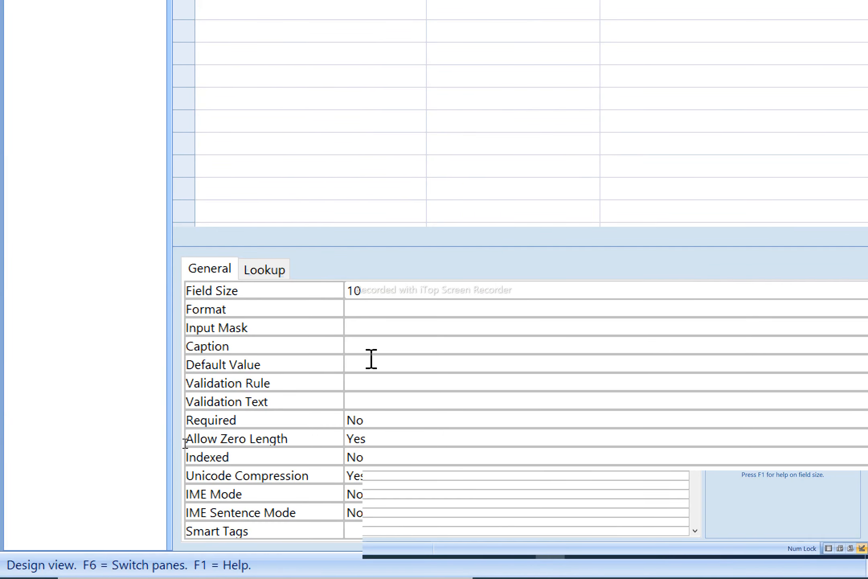
click(380, 326)
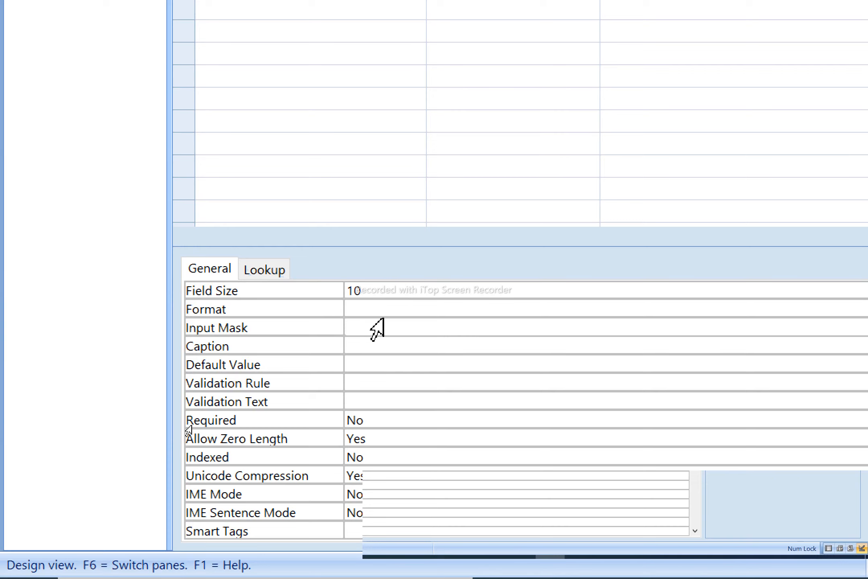
key(Caps_Lock)
text(LLLL)
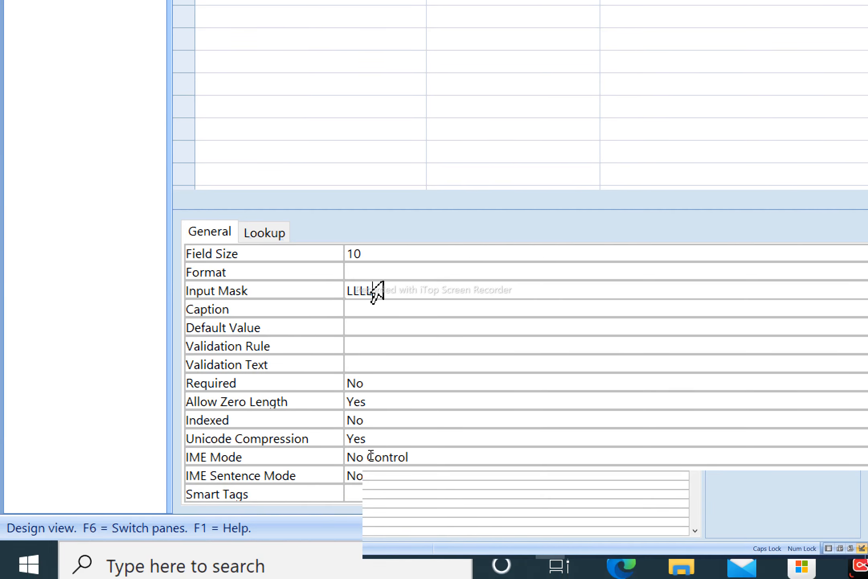
text(L0000L)
key(ctrl+w)
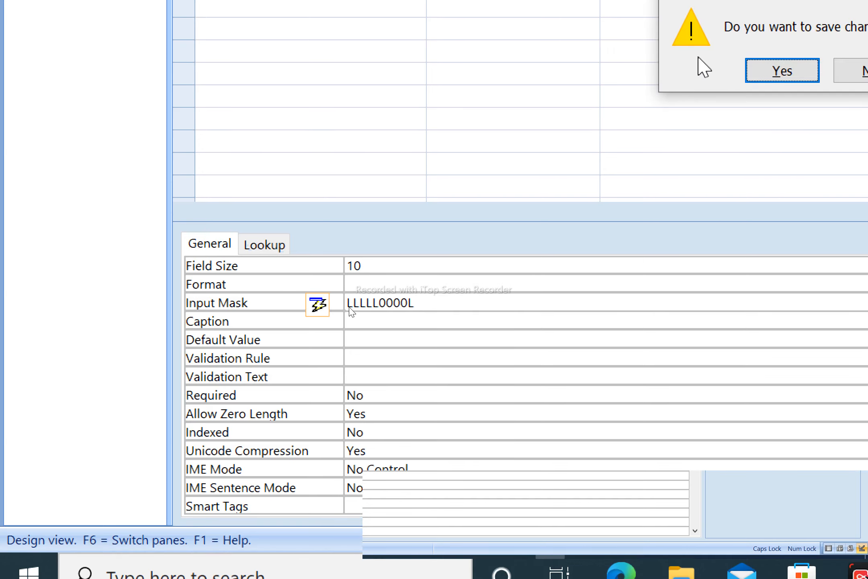
click(781, 71)
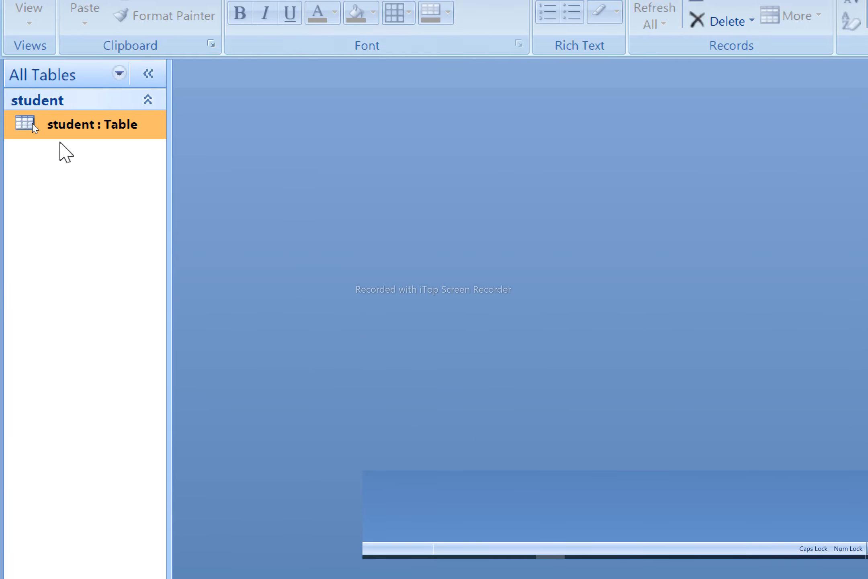
- Open the student table and start a new record with roll no 1333
double_click(85, 125)
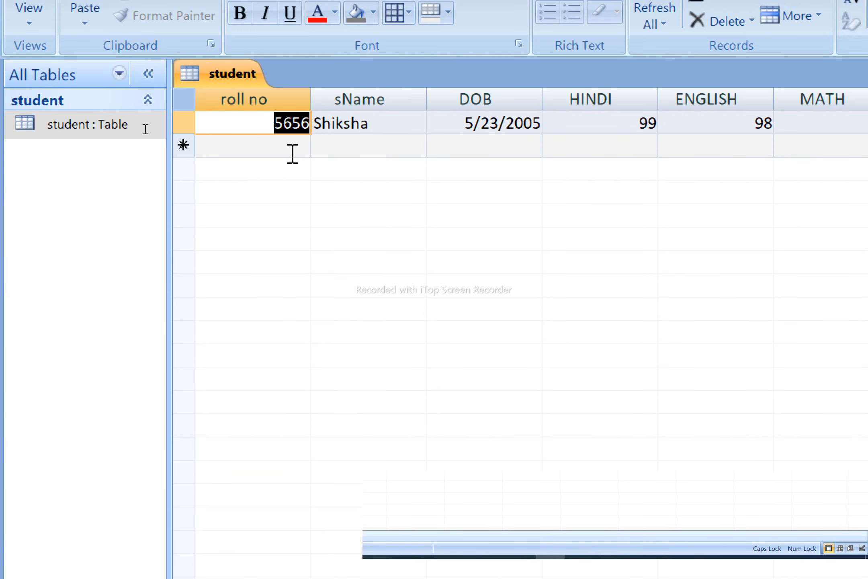
click(292, 153)
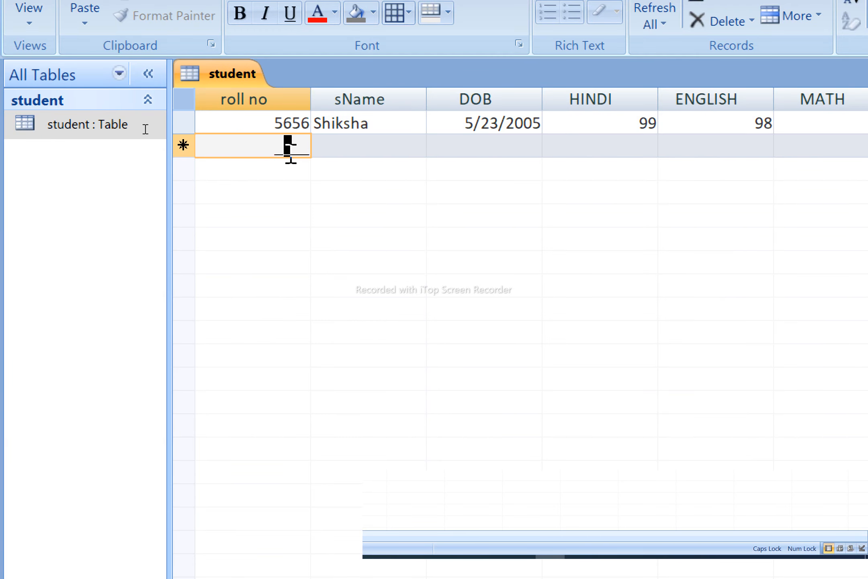
text(1333)
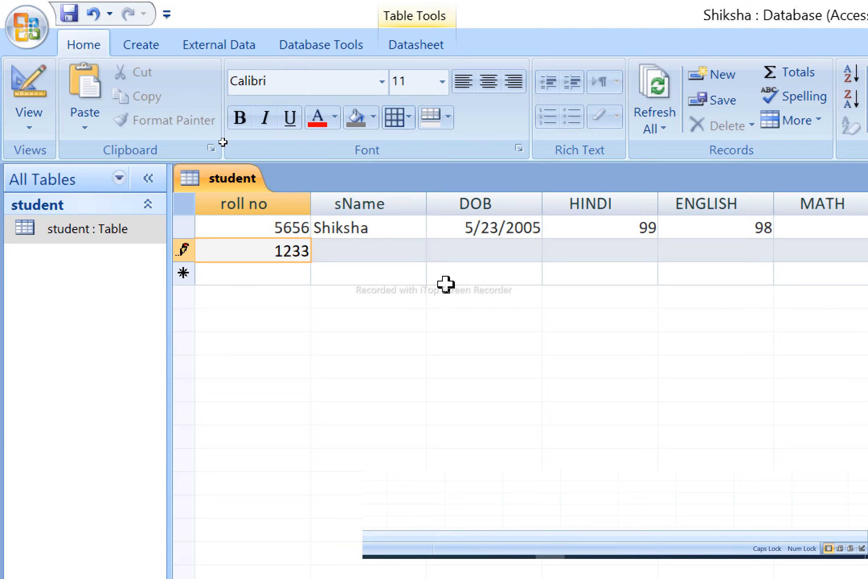
- Enter marks 78, 78, 67, 67, 67, 56 for HINDI through ART, then move on to pano
key(Tab)
key(Tab)
key(Tab)
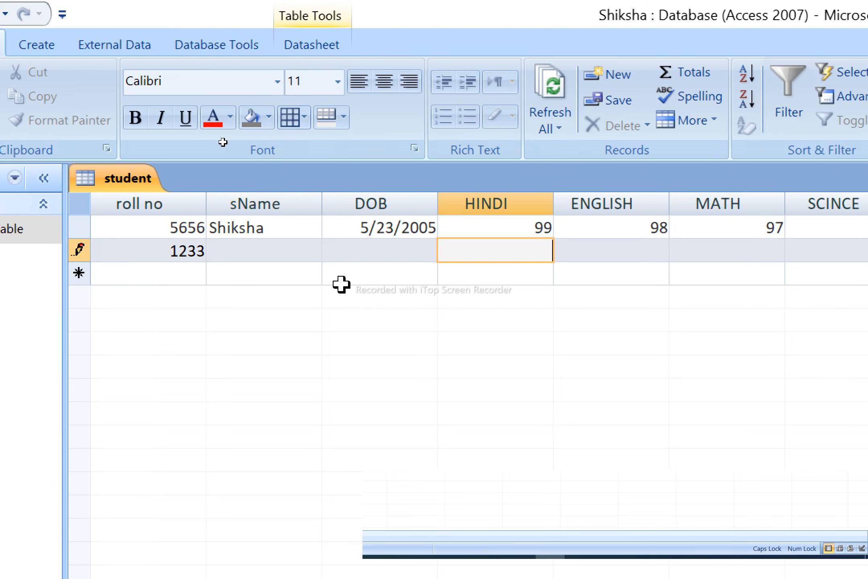
text(78)
key(Tab)
text(78)
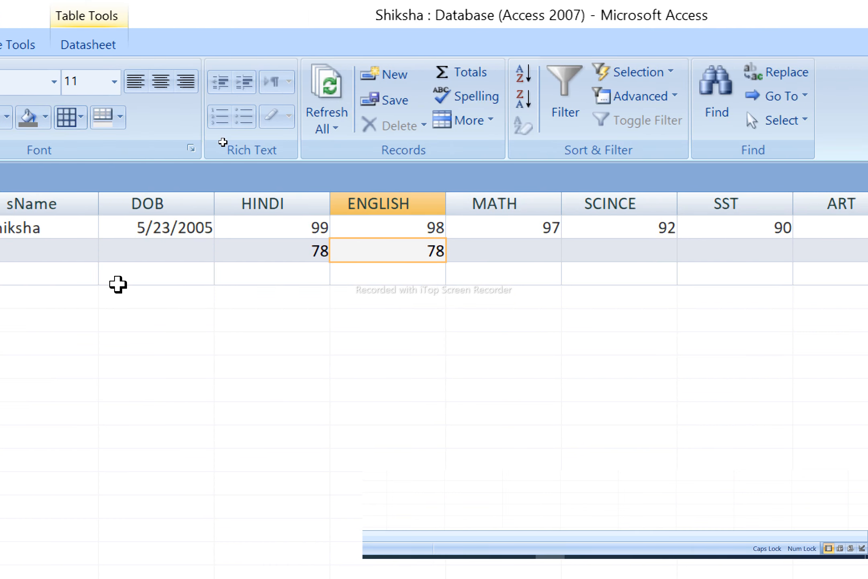
key(Tab)
text(67)
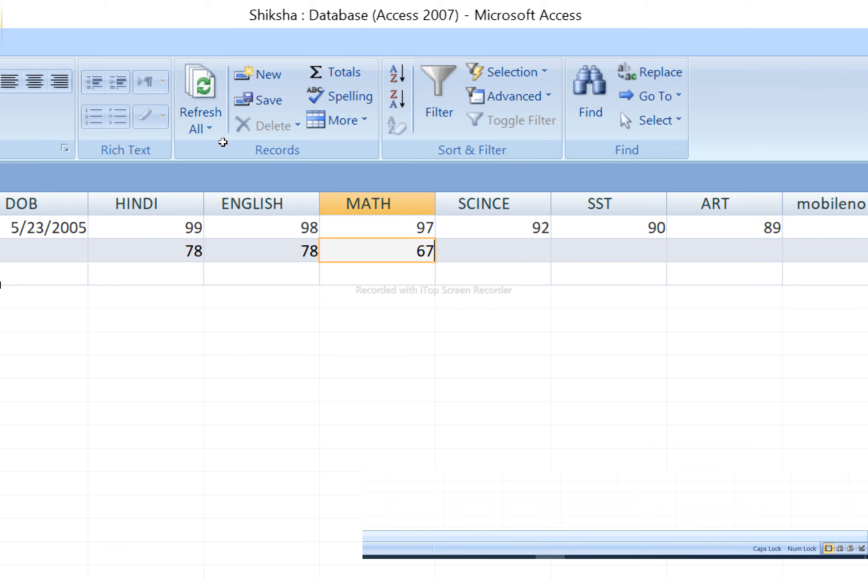
key(Tab)
text(67)
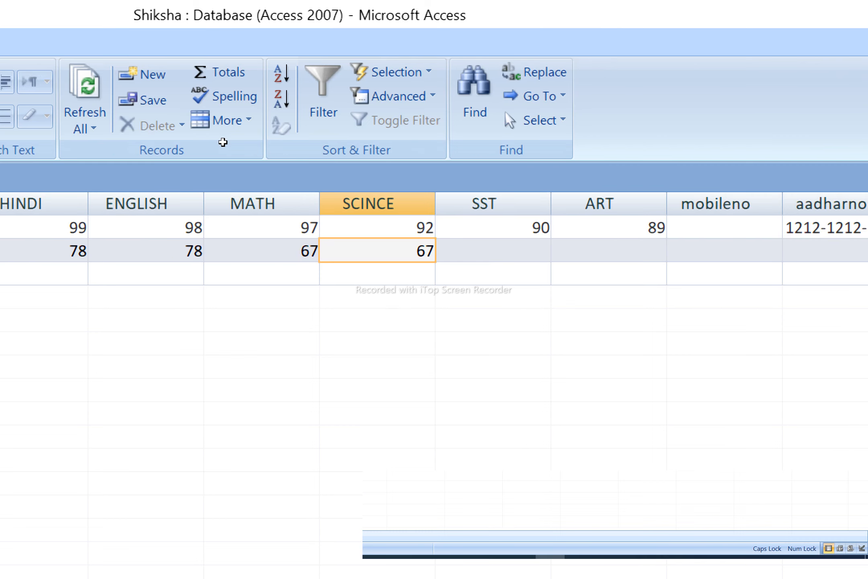
key(Tab)
text(67)
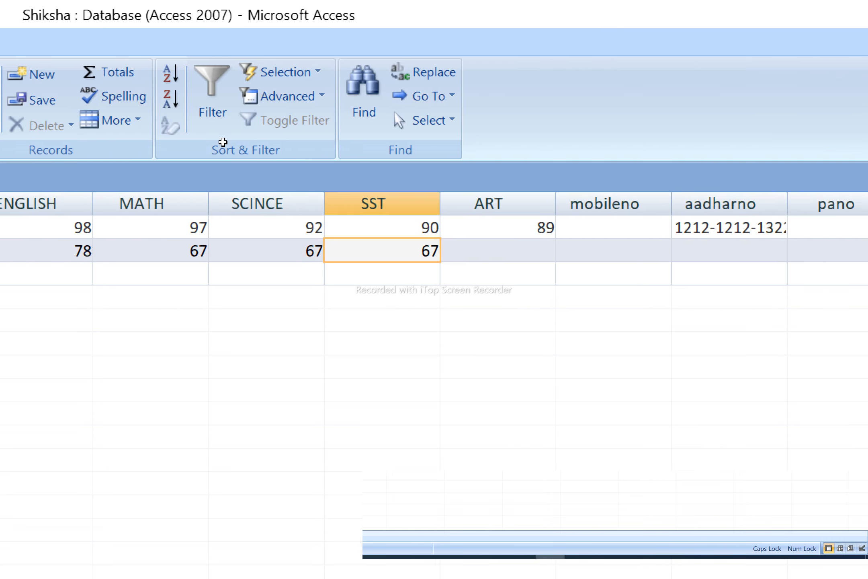
key(Tab)
text(56)
key(Tab)
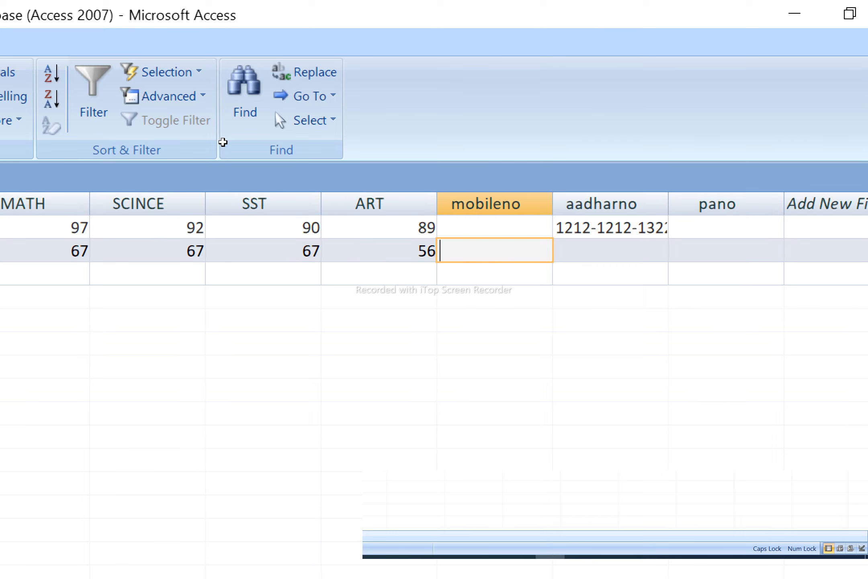
key(Tab)
key(Tab)
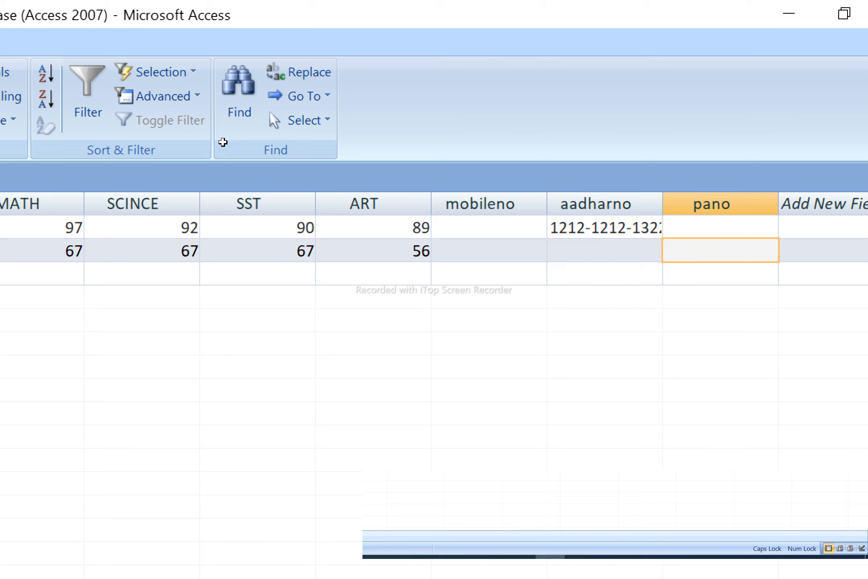
key(F2)
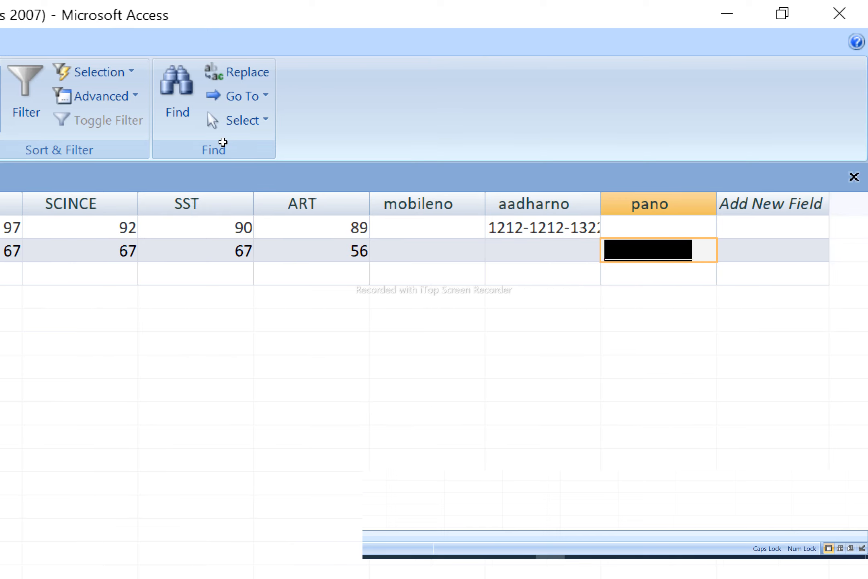
- Enter the new record's PAN number in pano, replacing a first attempt
key(Left)
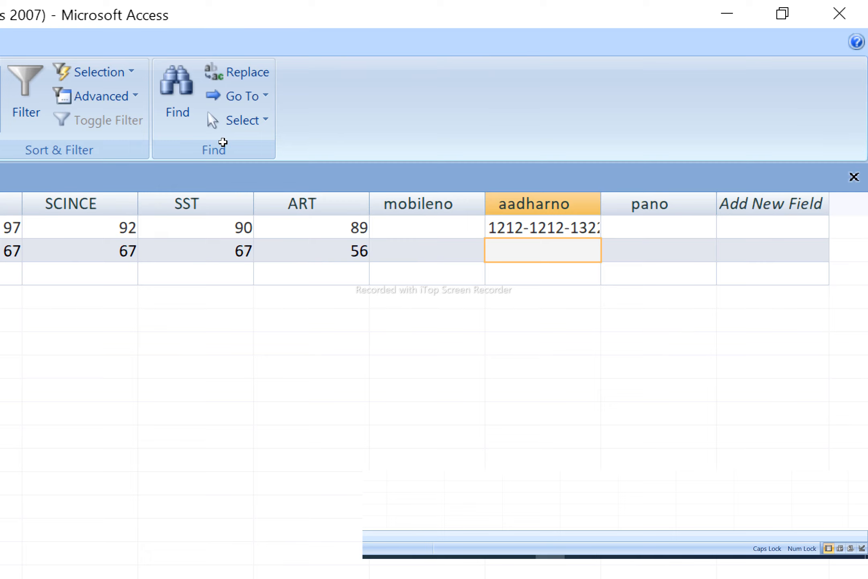
key(Right)
text(A)
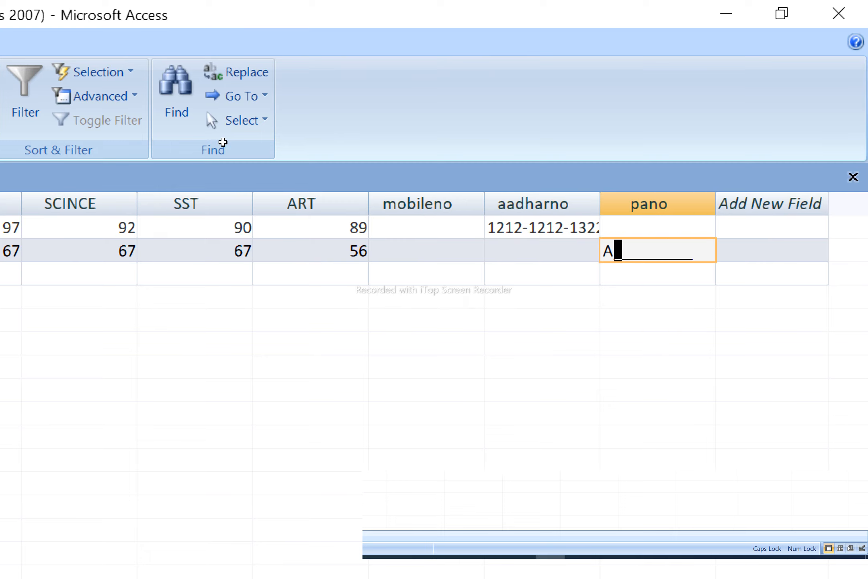
text(VER)
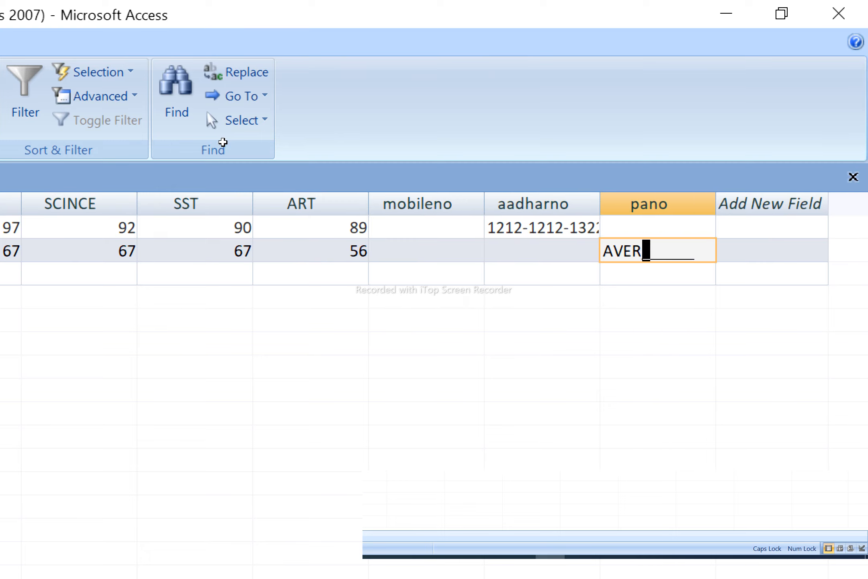
text(F7)
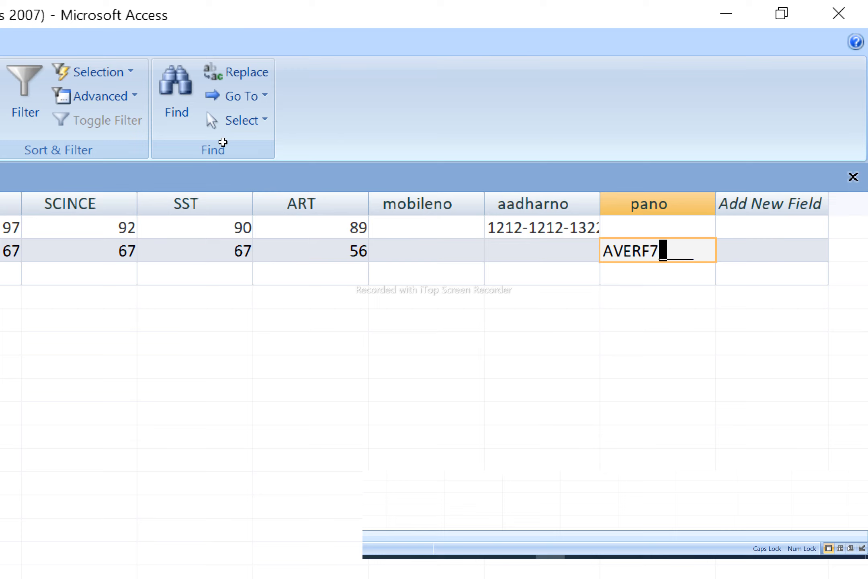
text(857J)
key(BackSpace)
key(BackSpace)
key(BackSpace)
key(BackSpace)
key(BackSpace)
key(BackSpace)
key(BackSpace)
key(BackSpace)
key(BackSpace)
key(BackSpace)
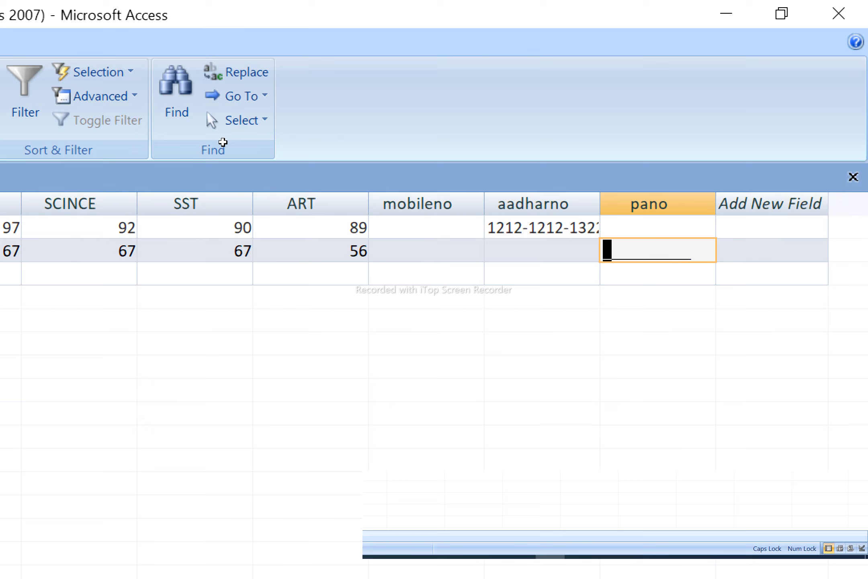
text(FG)
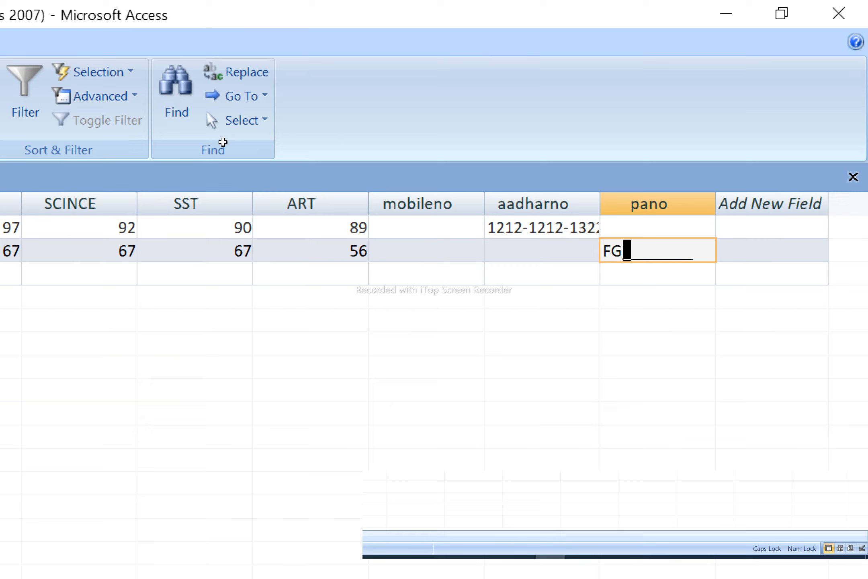
text(GHF)
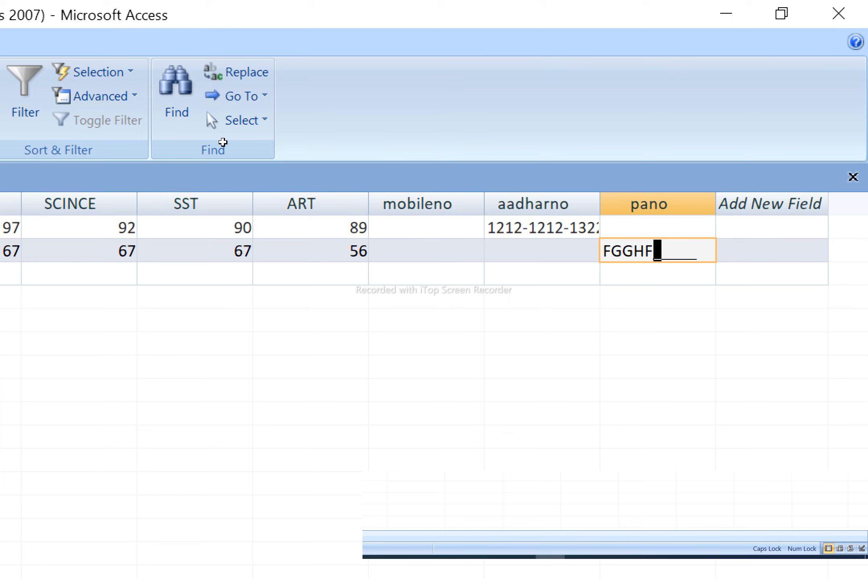
text(5678)
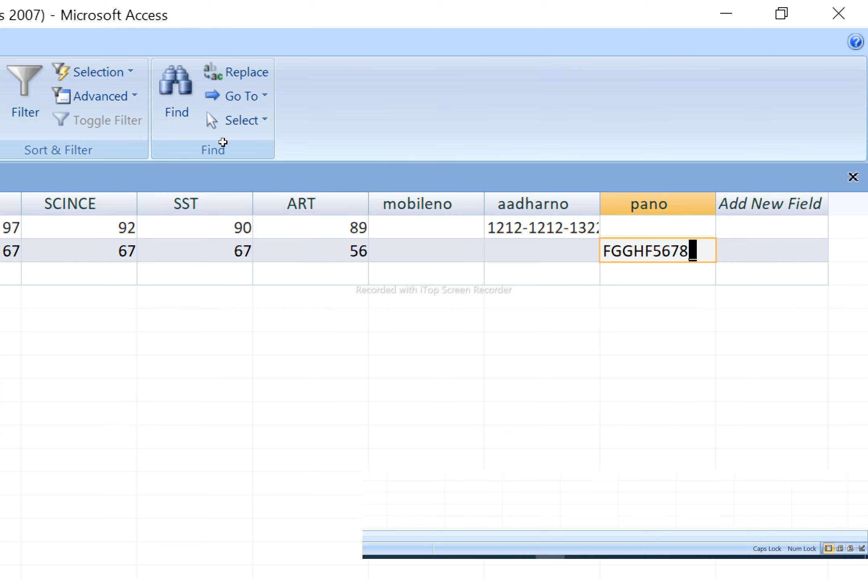
text(K)
- Fill in the record's 12-digit Aadhaar number and close the student table
key(shift+Tab)
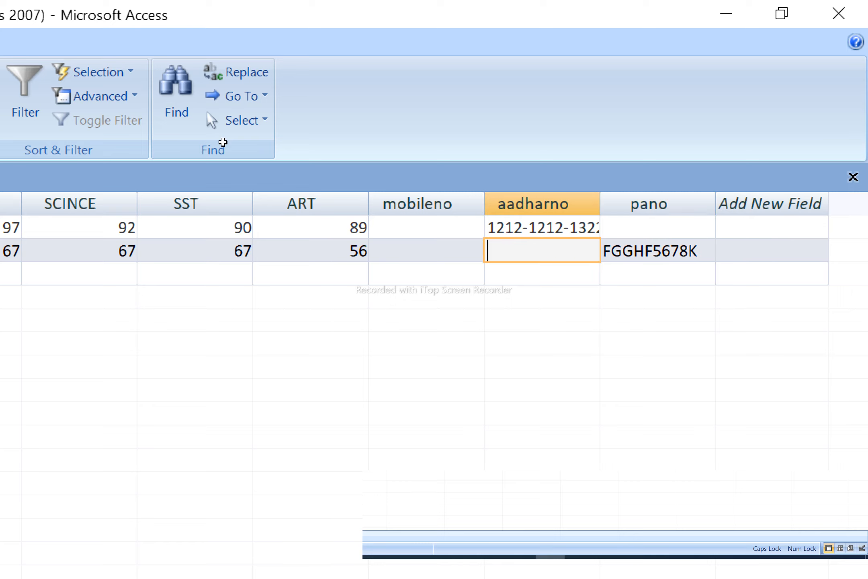
text(454544545)
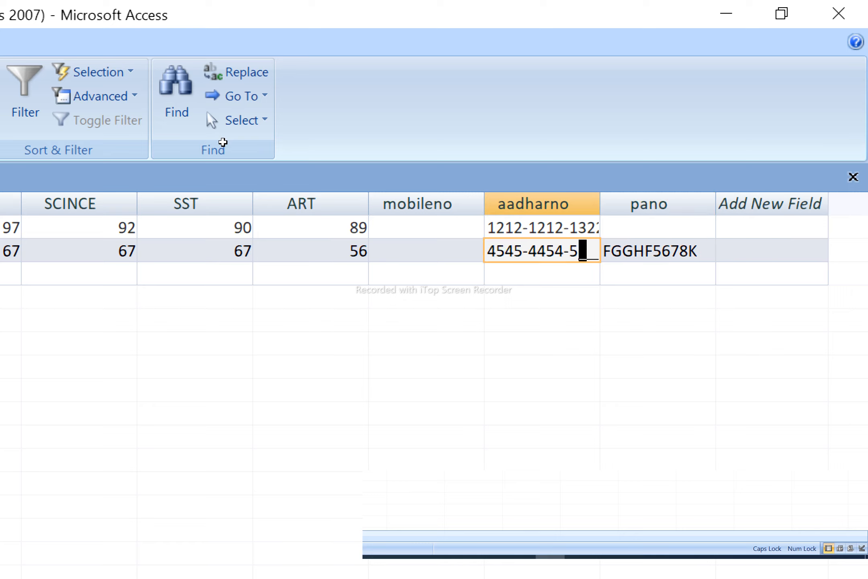
text(434)
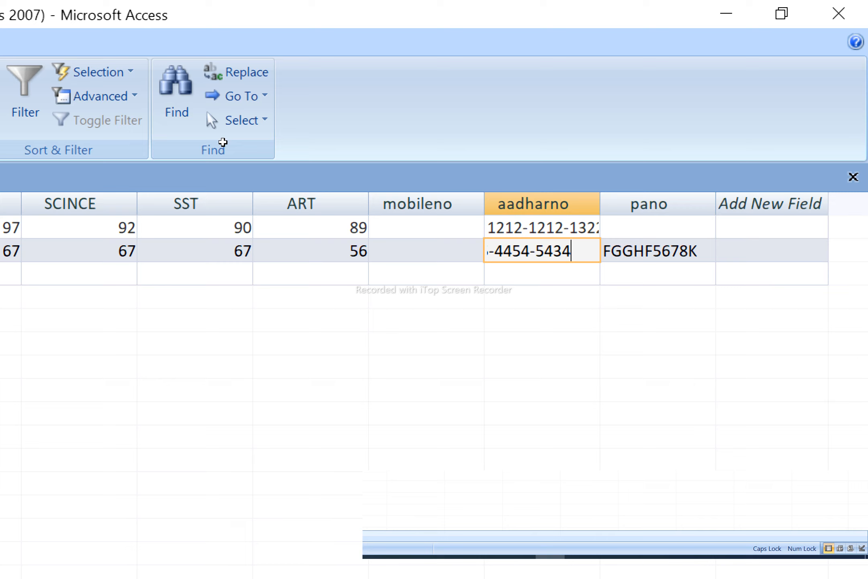
key(Tab)
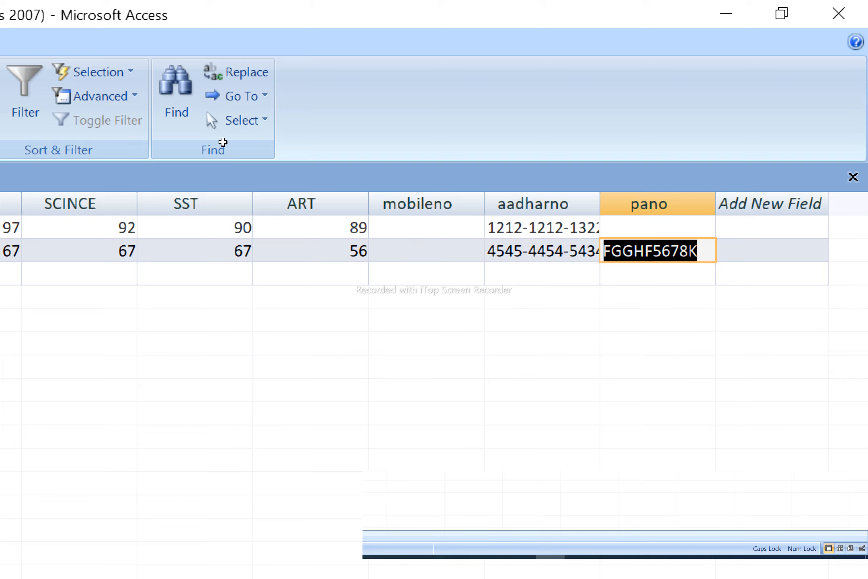
key(ctrl+w)
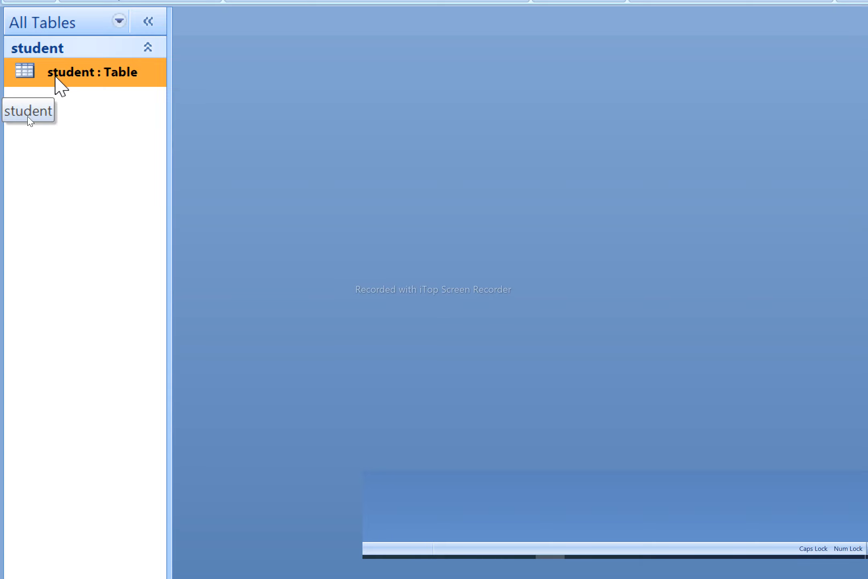
- Open the student table's Design View and close it again
right_click(56, 77)
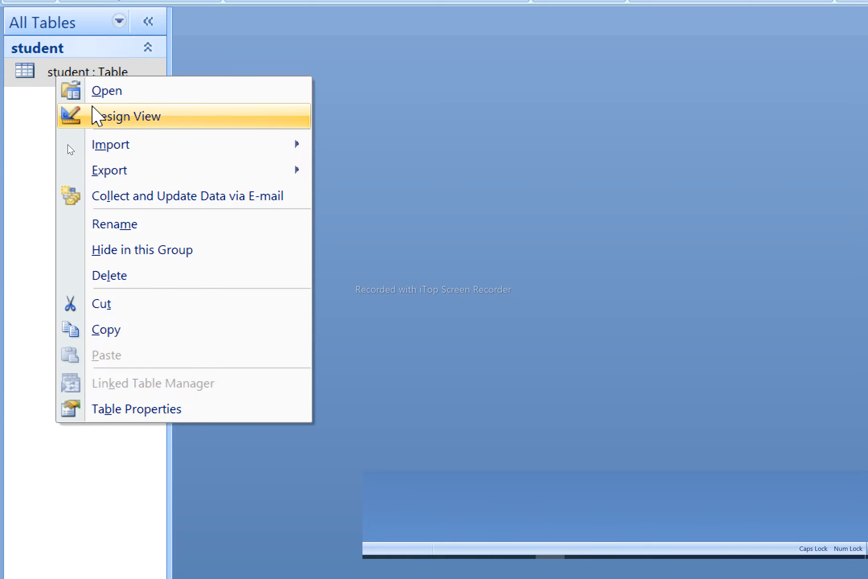
click(156, 120)
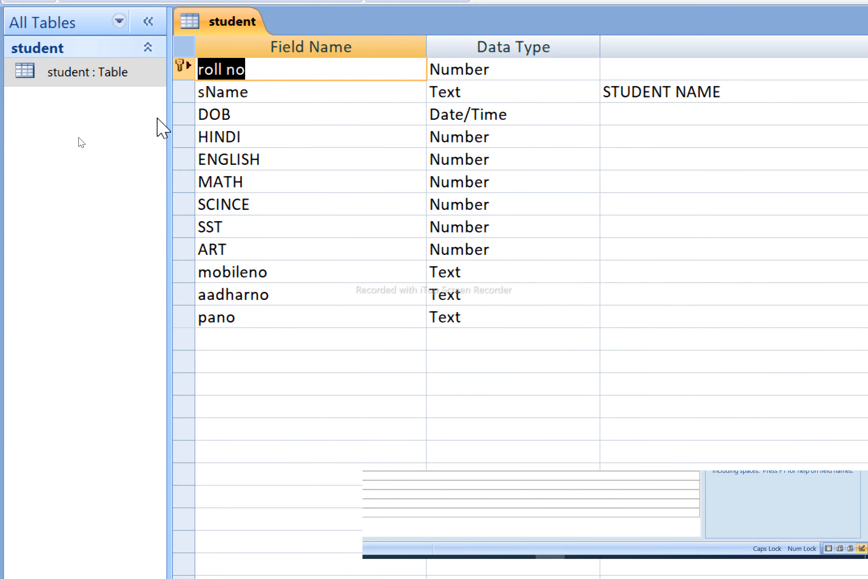
key(ctrl+w)
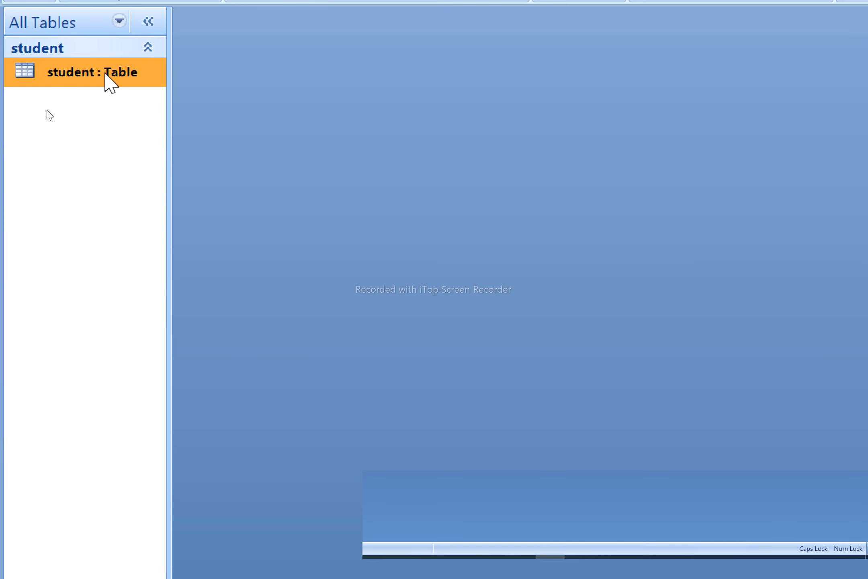
- Set the first record's sName to vijay and close the student table
double_click(93, 63)
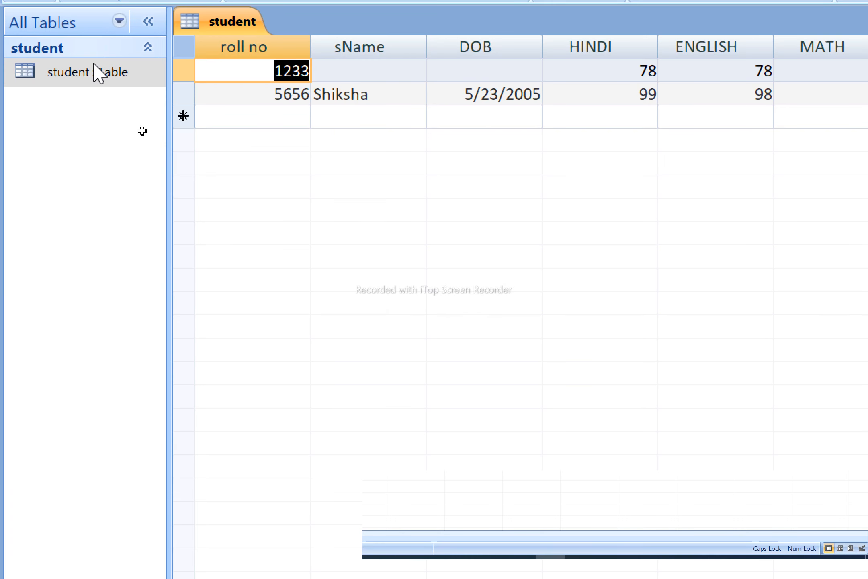
click(369, 74)
text(HJHJ)
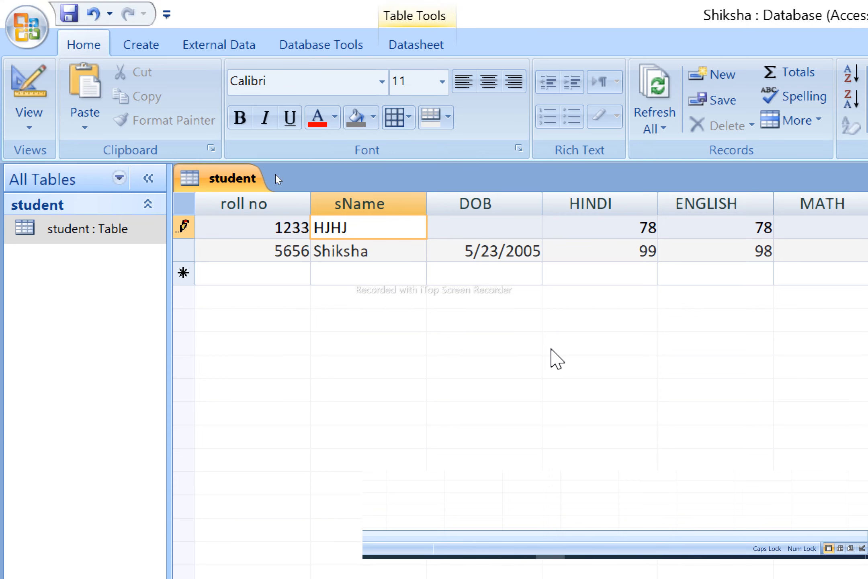
key(BackSpace)
key(BackSpace)
key(BackSpace)
key(BackSpace)
text(jhjhj)
key(BackSpace)
key(BackSpace)
key(BackSpace)
key(BackSpace)
key(BackSpace)
text(vijay)
key(Tab)
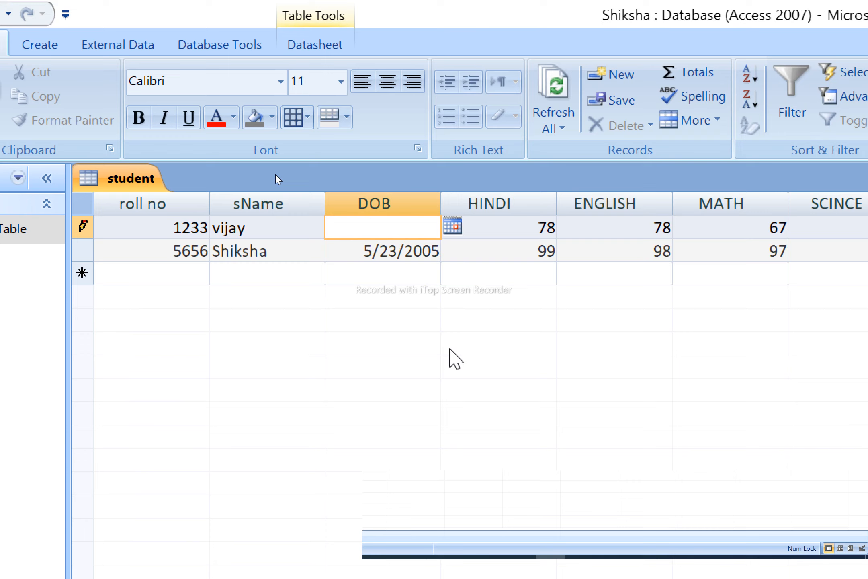
key(ctrl+w)
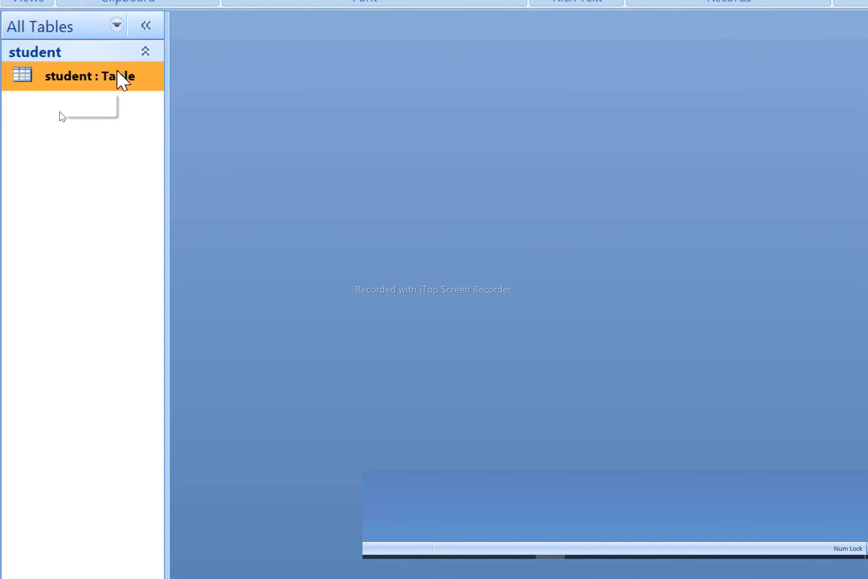
- Open the student table in Design View and select the sName field
right_click(117, 72)
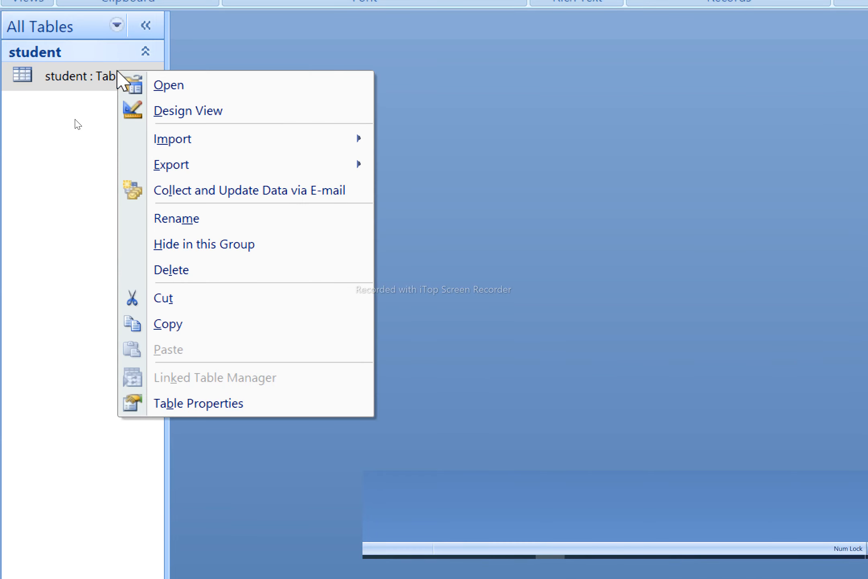
click(191, 110)
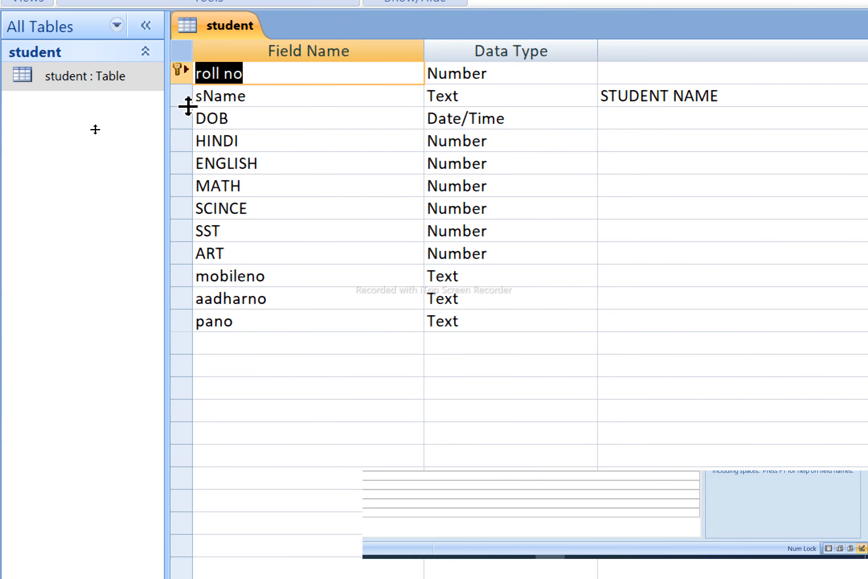
click(283, 100)
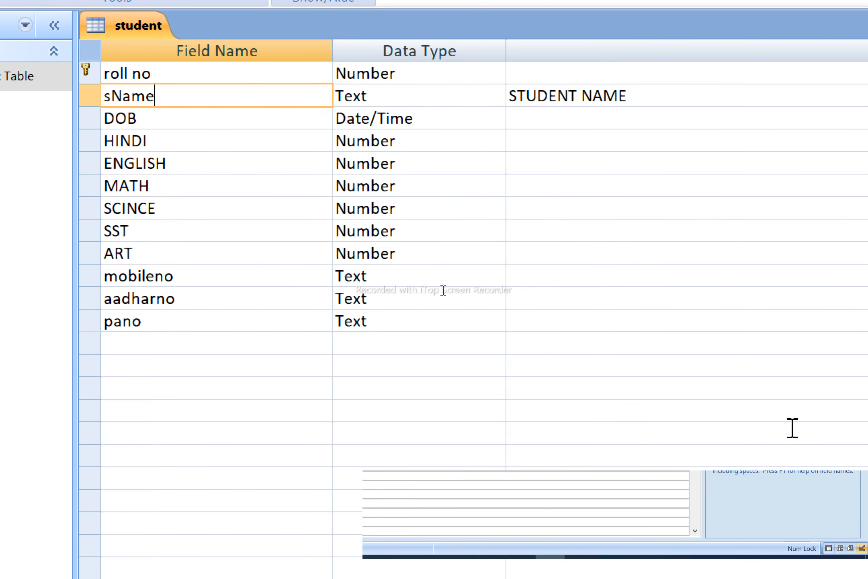
click(402, 432)
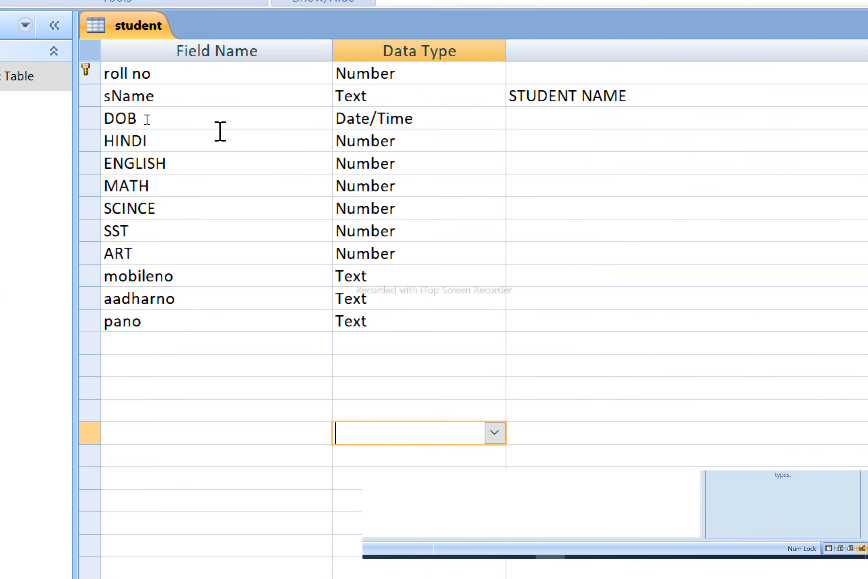
click(199, 76)
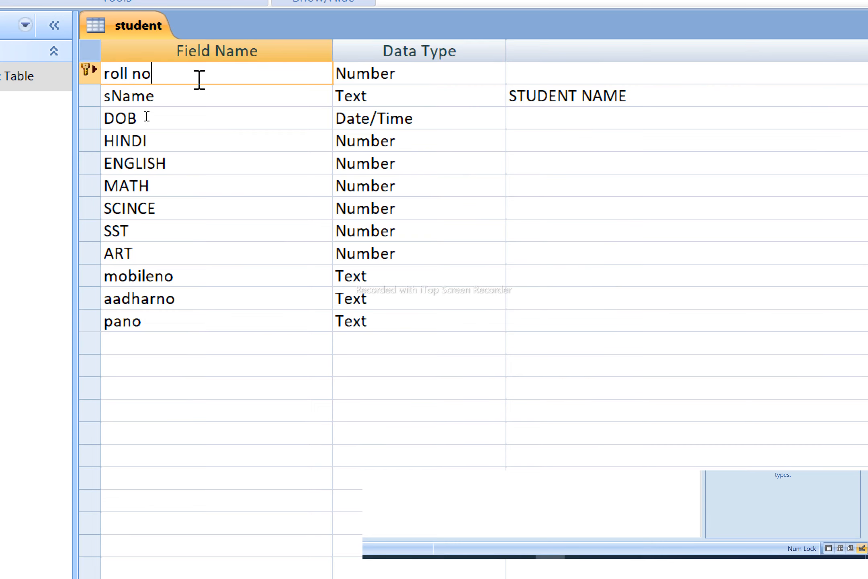
click(183, 101)
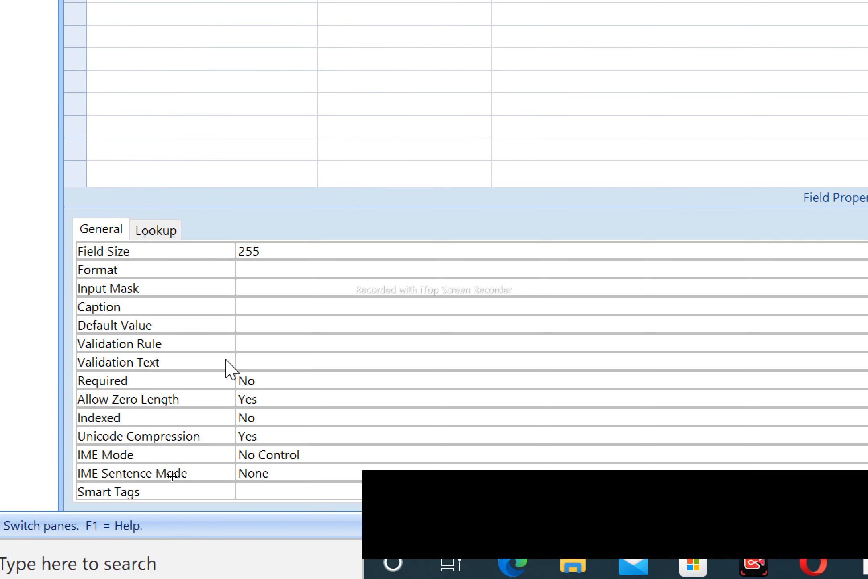
- Set the sName field's Required property to Yes
click(259, 379)
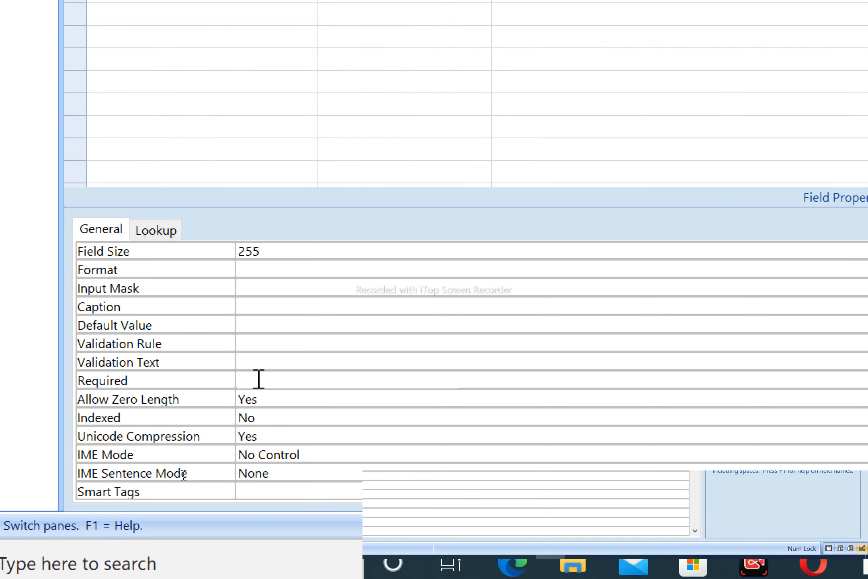
key(BackSpace)
key(BackSpace)
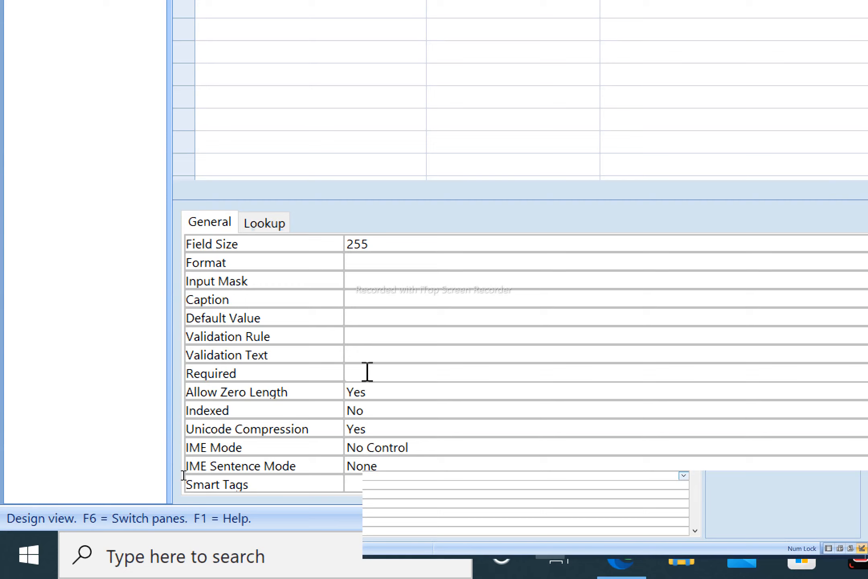
text(yes)
key(Return)
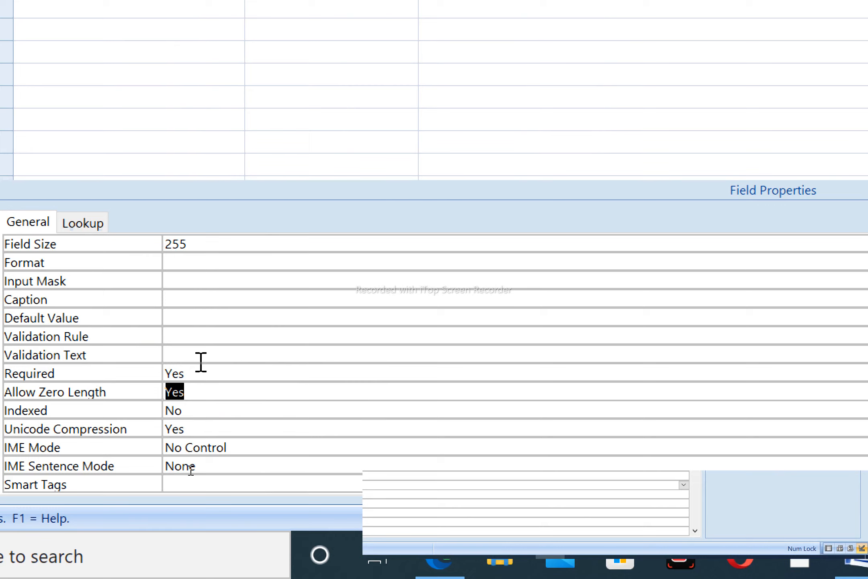
click(195, 274)
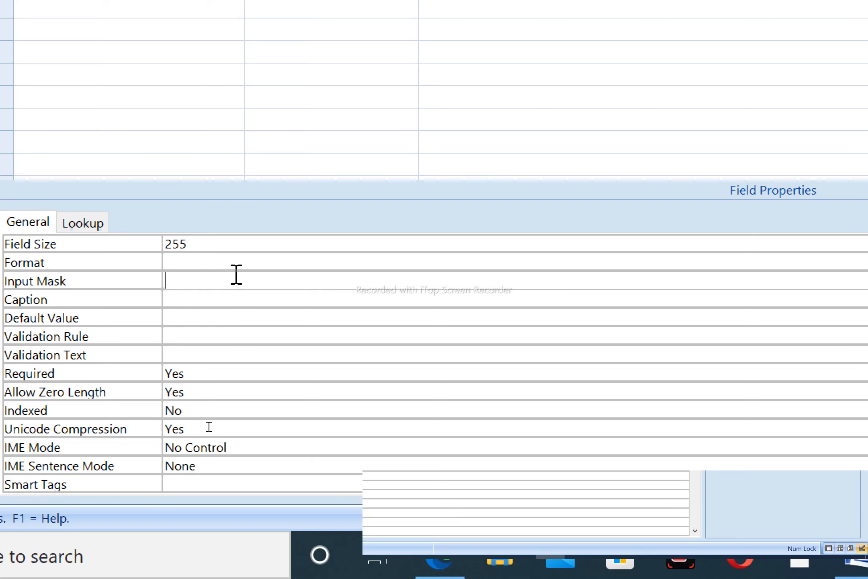
- Give sName the input mask > followed by a long run of ? characters and save
text(>)
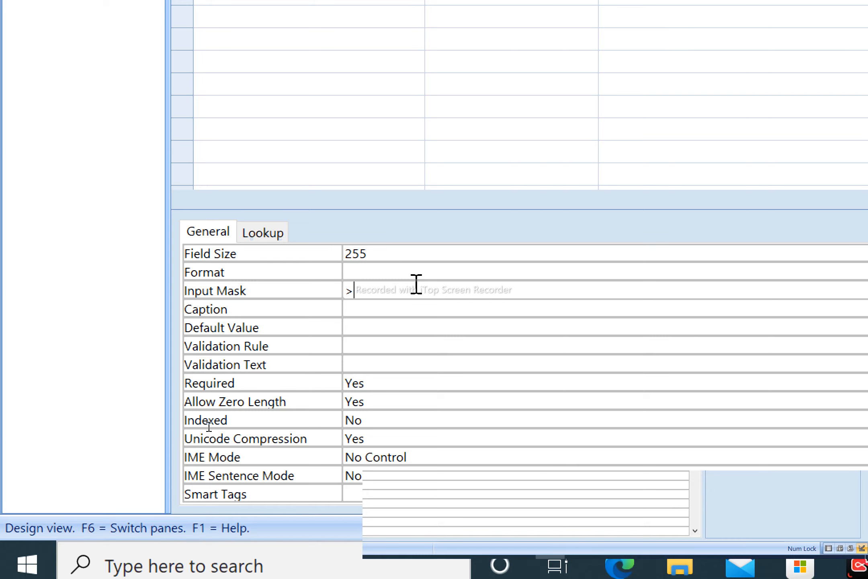
text(????????????????????????????????)
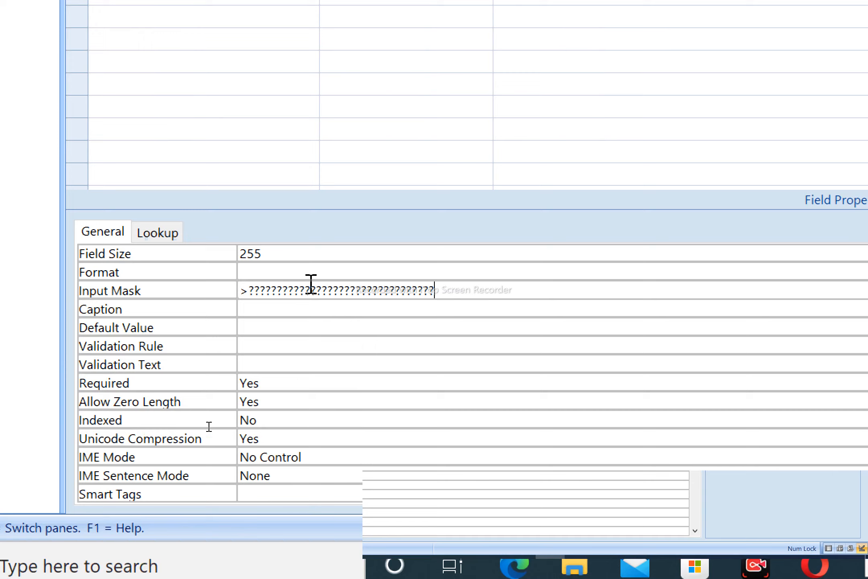
key(ctrl+s)
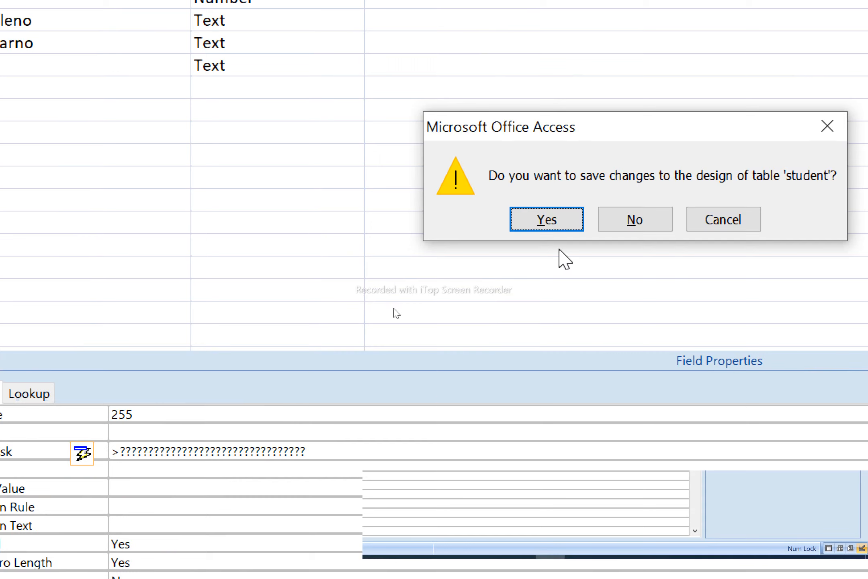
- Confirm saving the design and agree to test existing data against the new rules
click(556, 220)
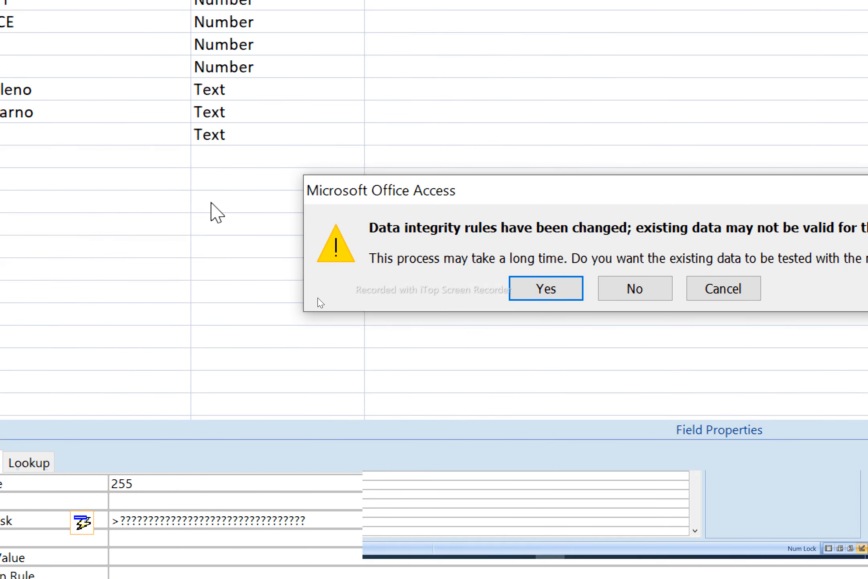
click(547, 292)
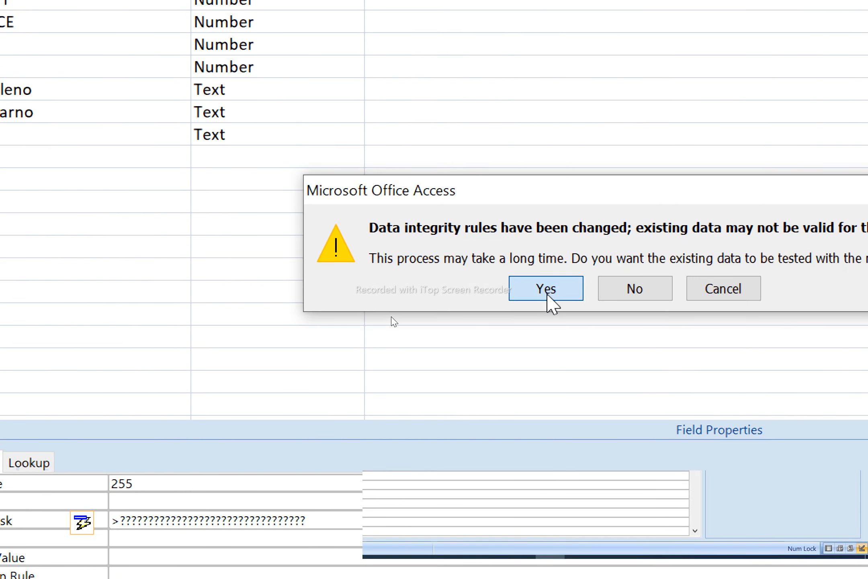